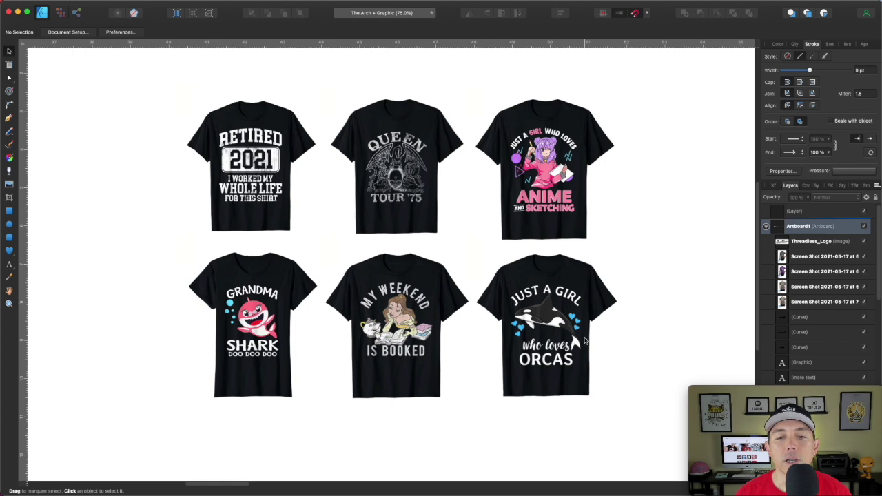
scroll(280, 88, "right", 10)
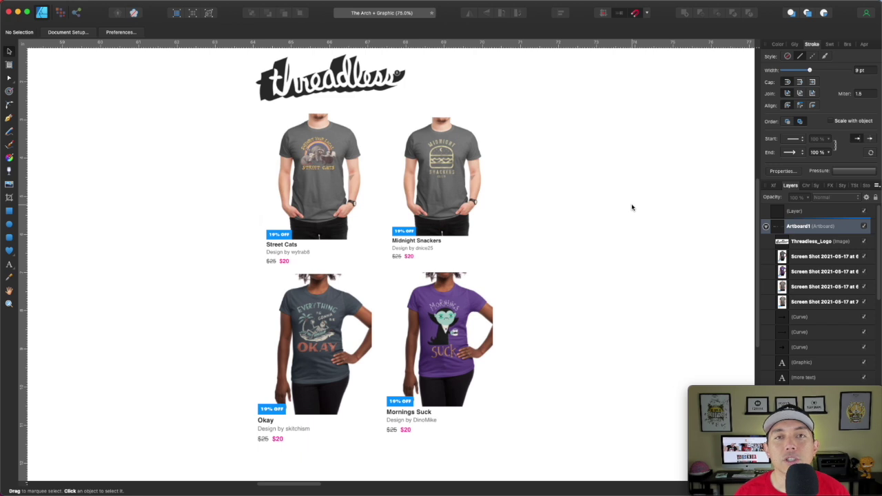
key("space")
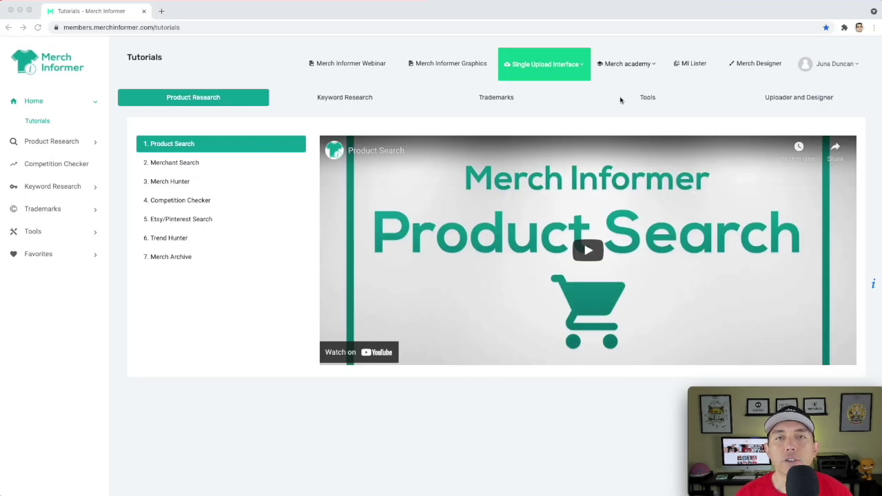
Step: Switch to the Merch Informer site in the browser and look through its monthly vector graphics collections for a design subject
left_click(444, 66)
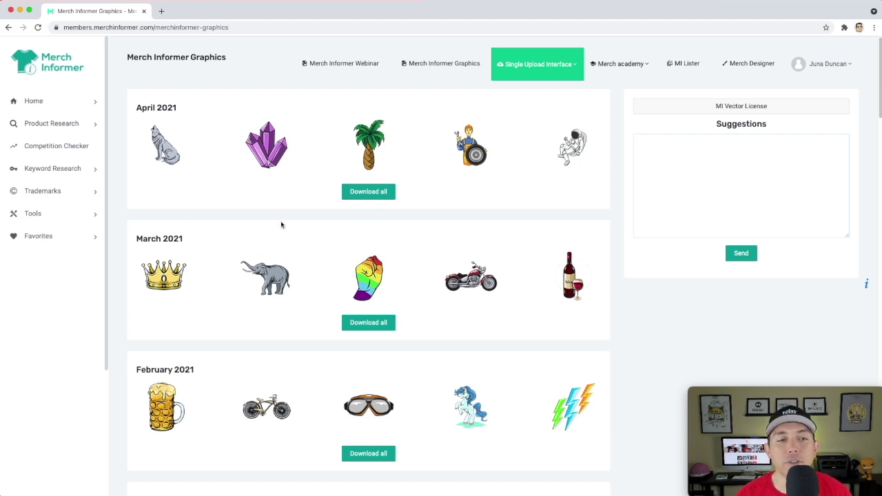
scroll(281, 225, "down", 10)
scroll(281, 225, "down", 20)
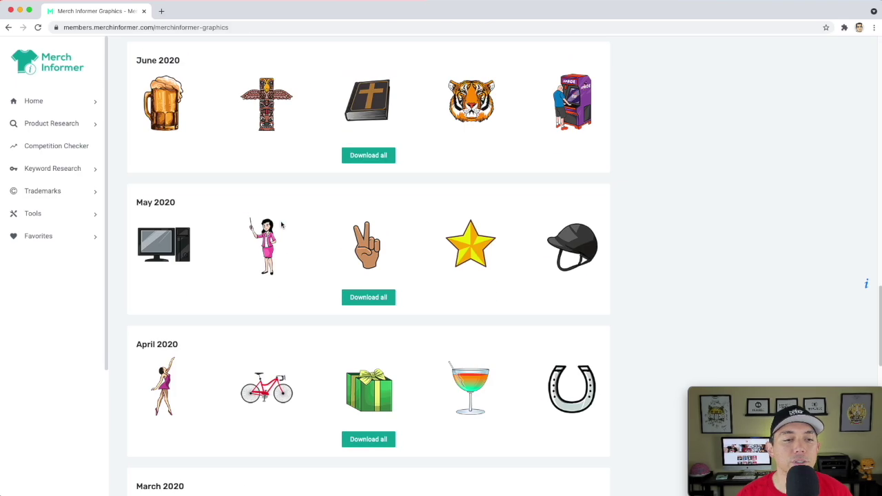
scroll(281, 225, "down", 15)
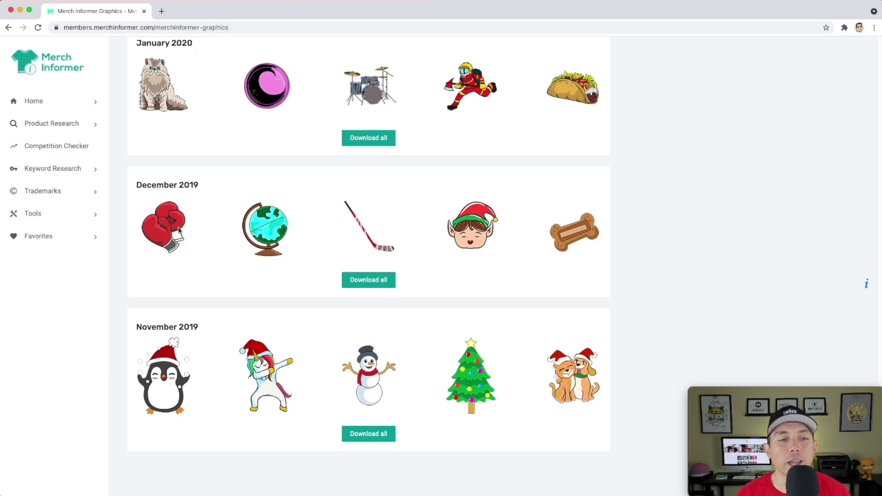
scroll(288, 236, "up", 7)
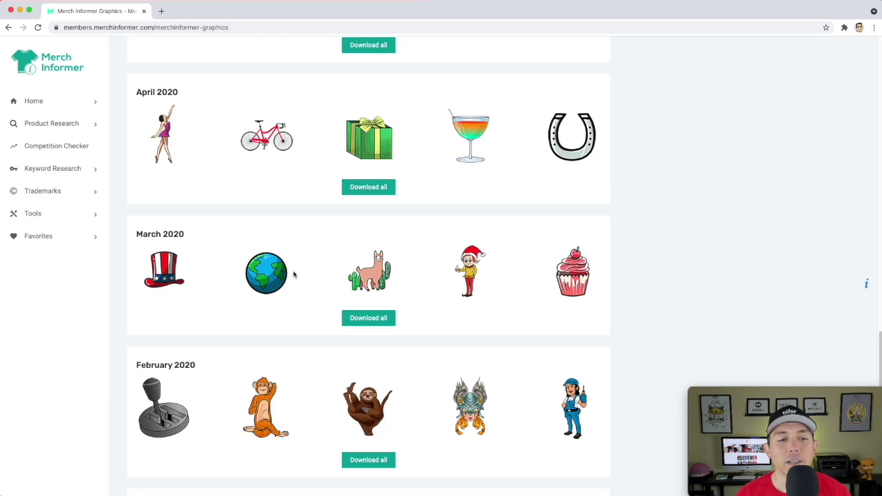
scroll(370, 271, "up", 10)
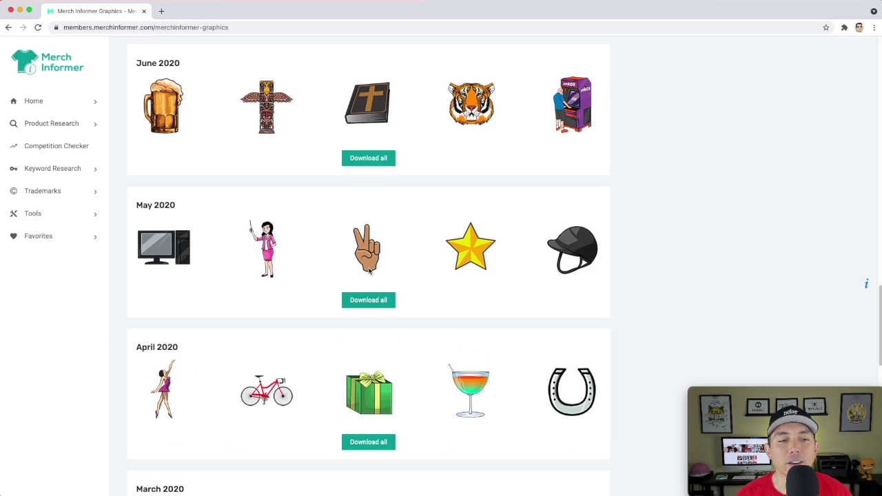
scroll(369, 271, "up", 2)
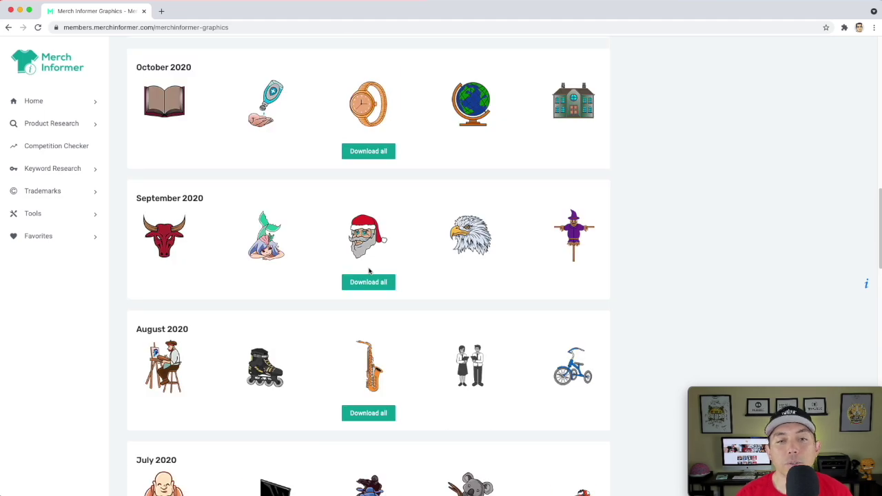
scroll(369, 271, "up", 12)
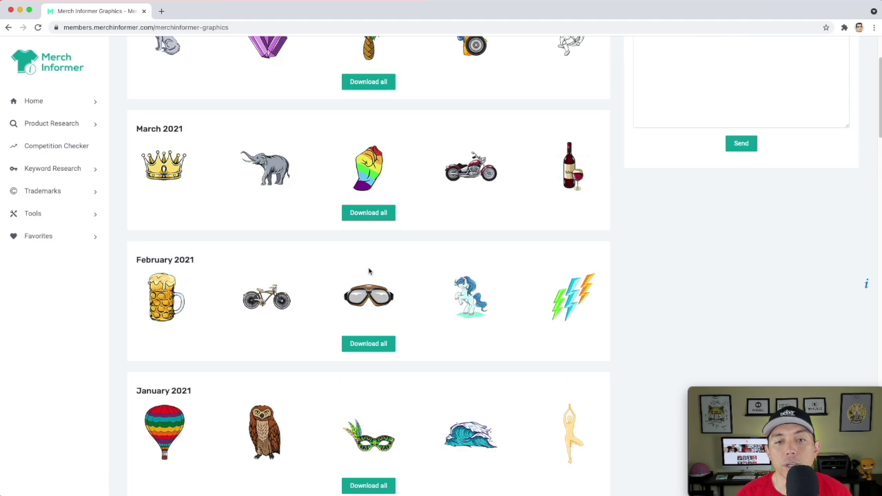
scroll(313, 241, "up", 2)
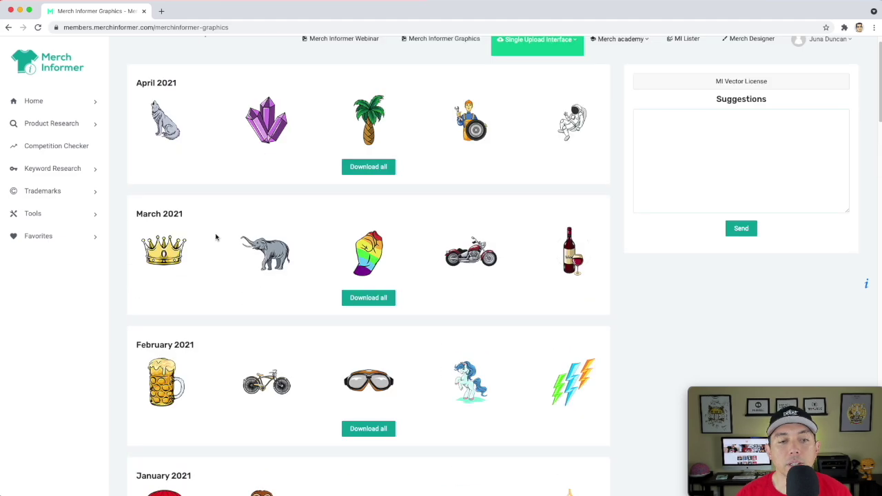
scroll(393, 222, "up", 1)
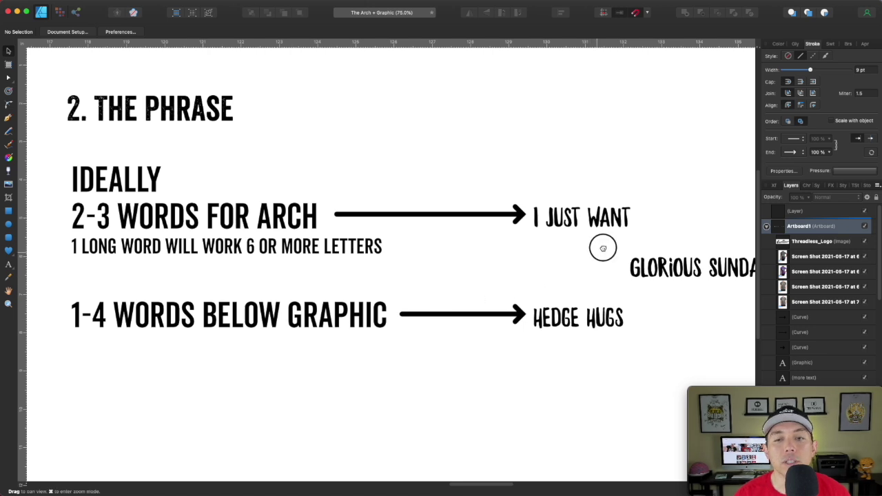
Step: Examine the "I just want" and "Hedge hugs" example phrases, their font label and the finished hedgehog design
left_click_drag(550, 238, 406, 235)
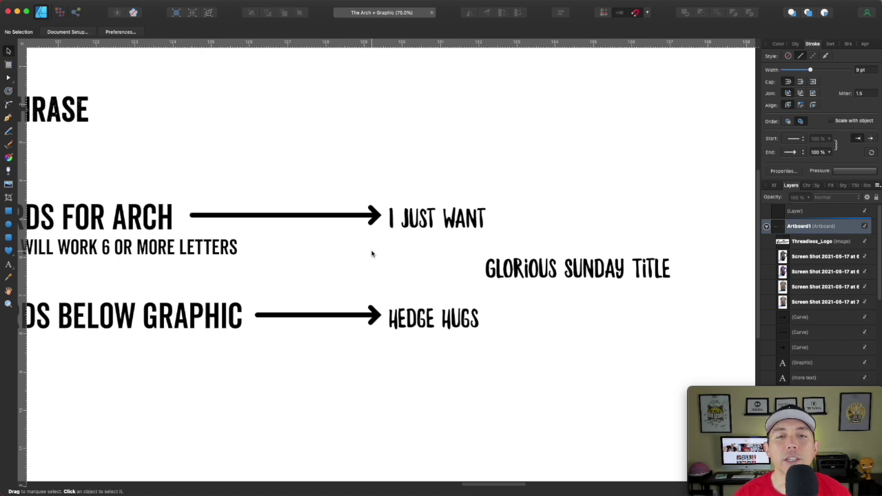
scroll(371, 254, "right", 3)
scroll(371, 254, "down", 1)
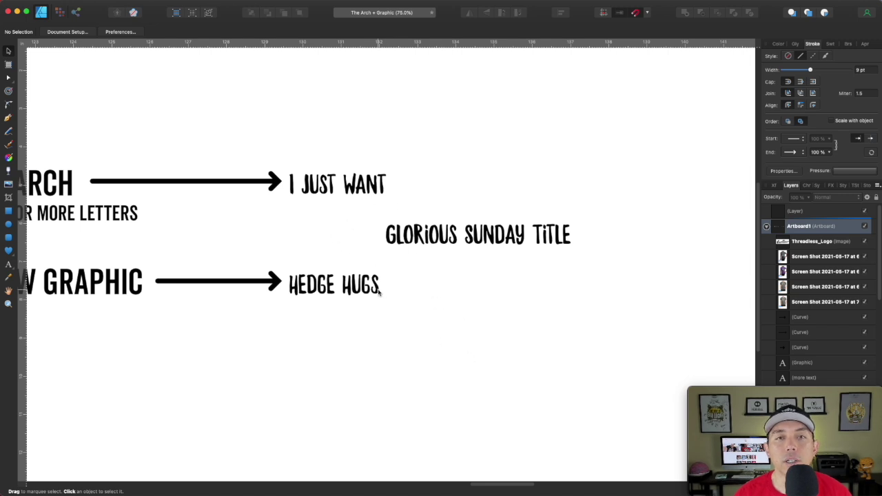
left_click(451, 240)
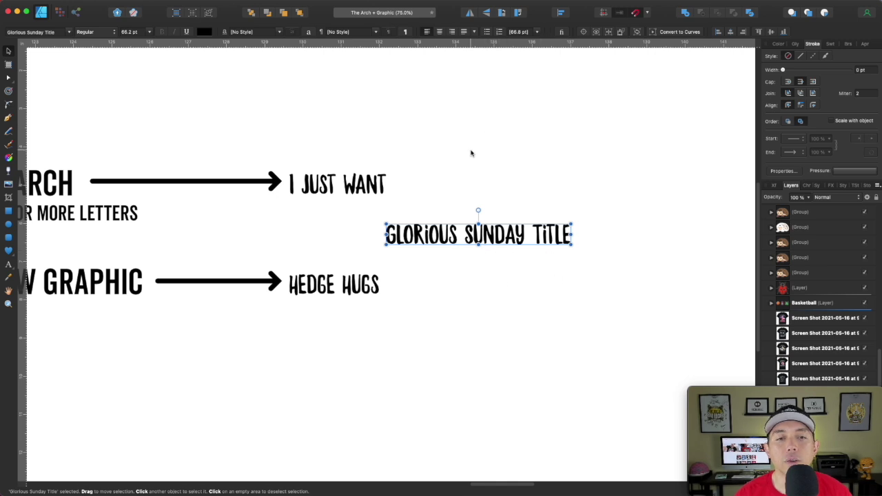
left_click(347, 192)
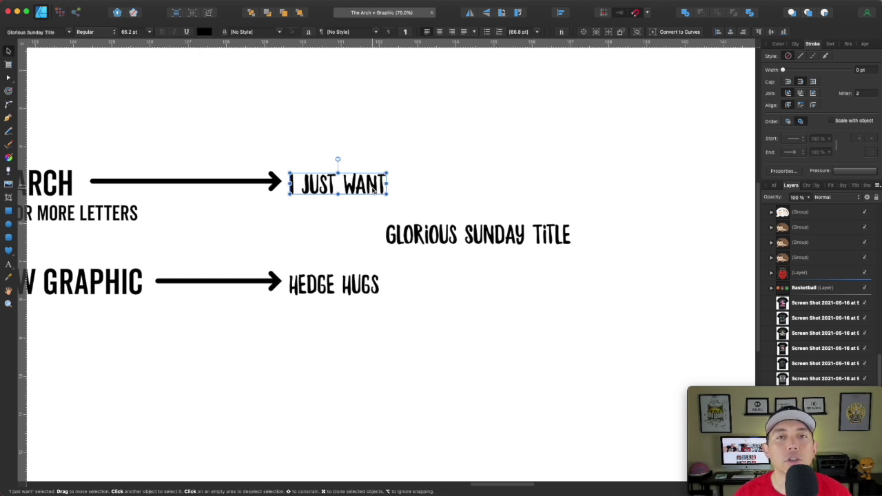
left_click(593, 177)
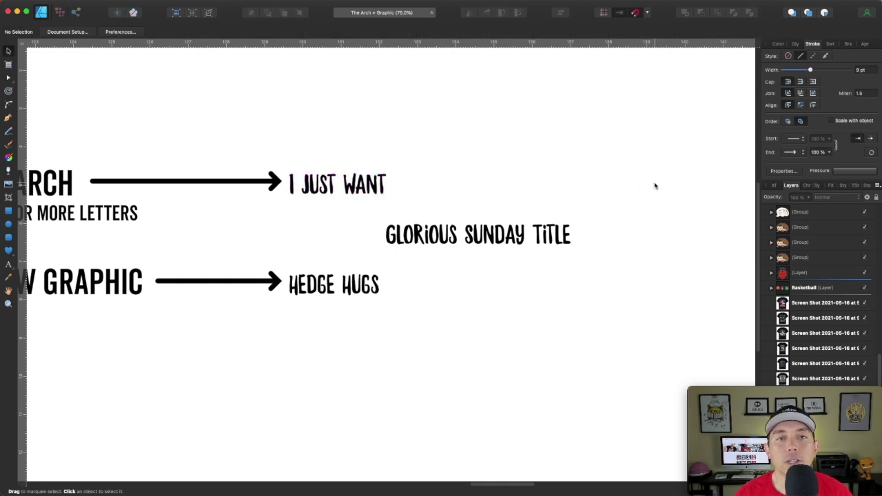
scroll(655, 165, "right", 15)
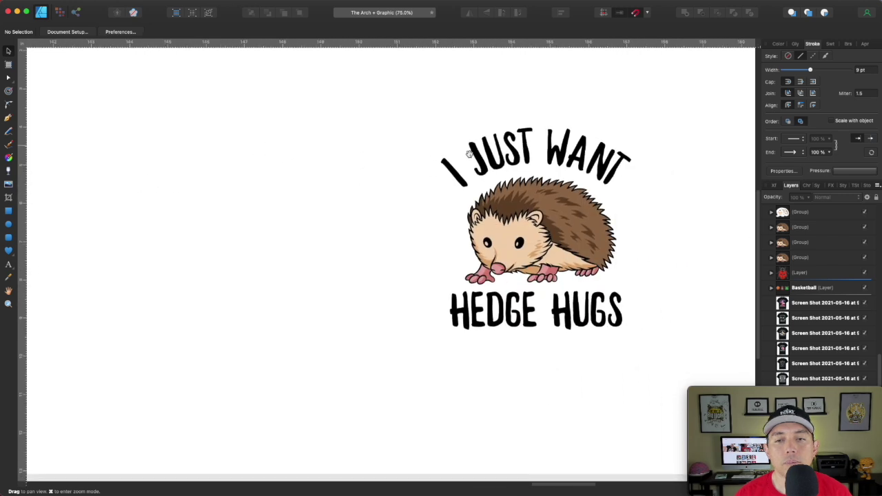
scroll(468, 153, "right", 5)
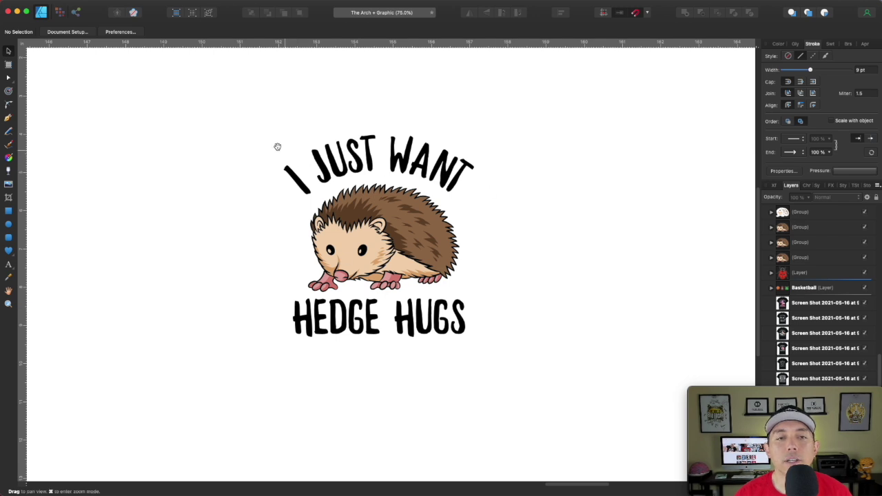
left_click_drag(222, 99, 584, 411)
left_click(519, 189)
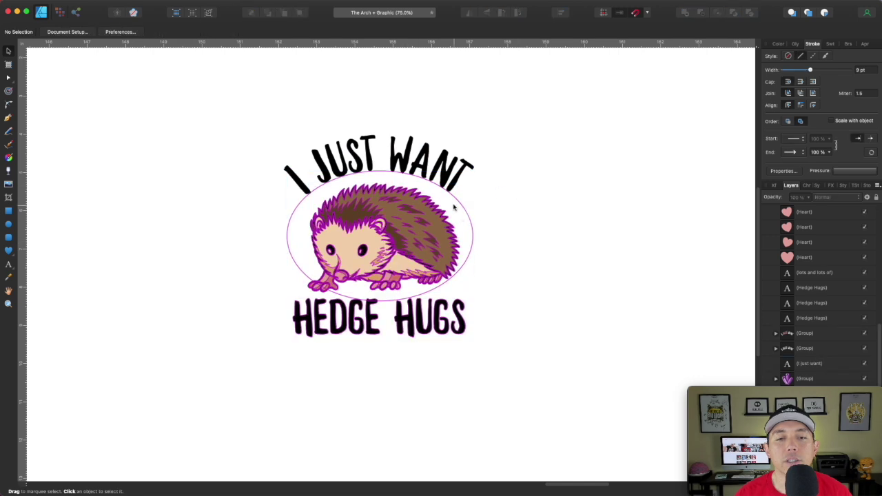
left_click(471, 183)
left_click(127, 140)
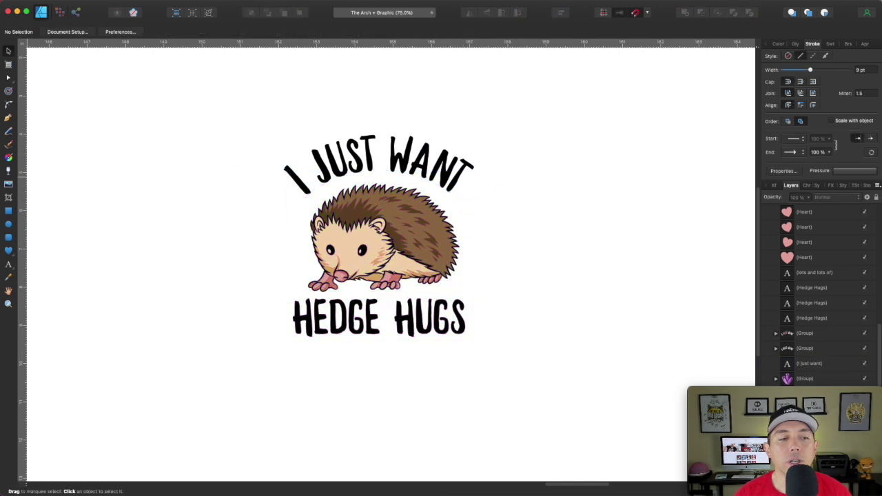
left_click(8, 224)
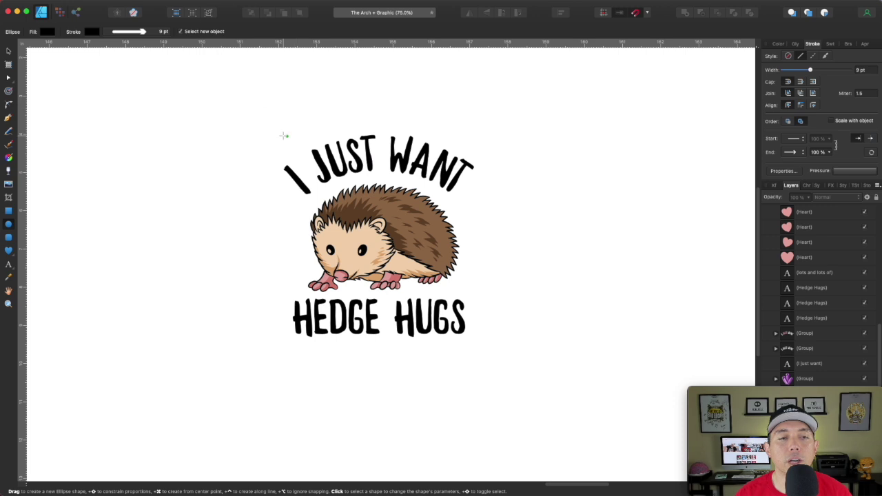
left_click(8, 51)
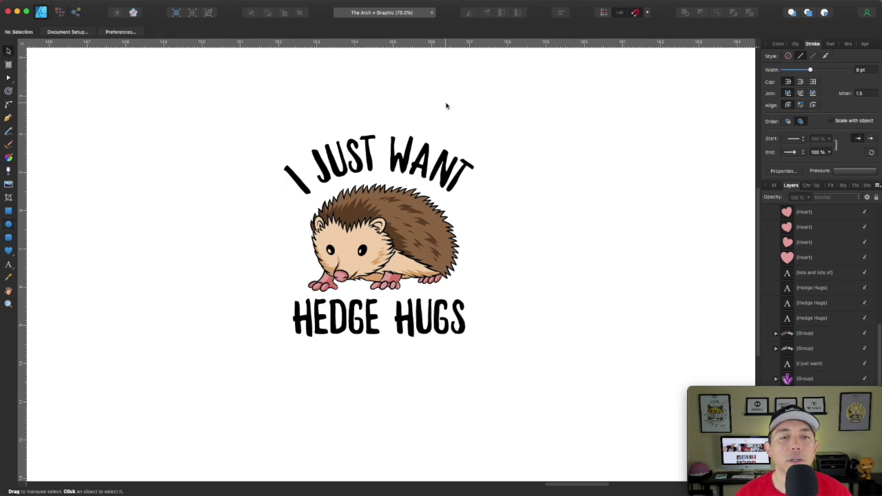
Step: Draw a wide ellipse in the empty space beside the hedgehog design and give it a 0 pt stroke and no fill
left_click_drag(518, 118, 703, 128)
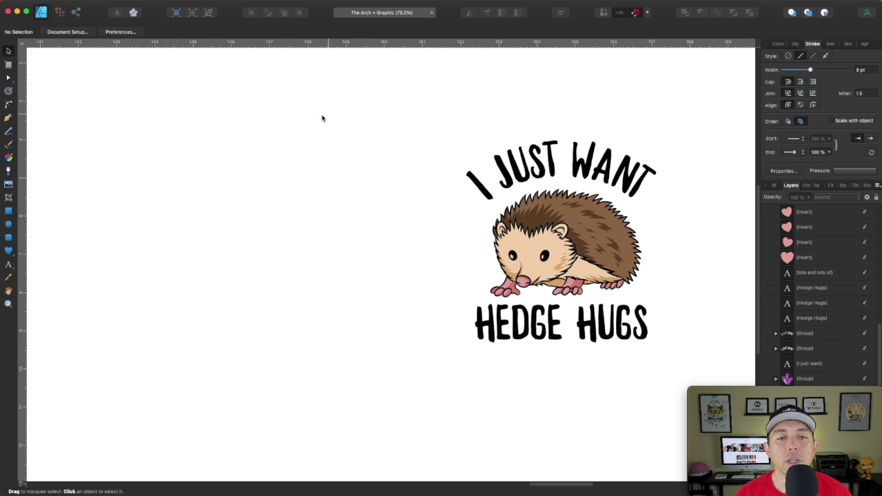
left_click(8, 224)
left_click_drag(158, 196, 416, 342)
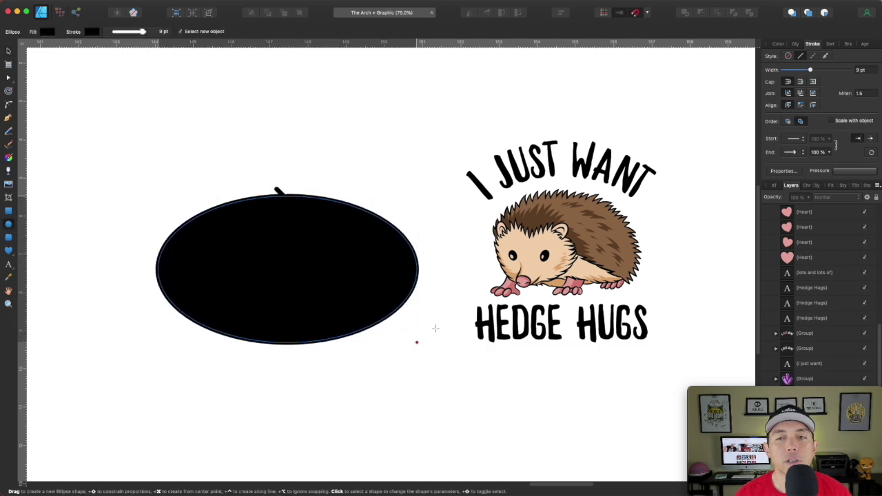
left_click_drag(810, 69, 766, 71)
left_click(778, 44)
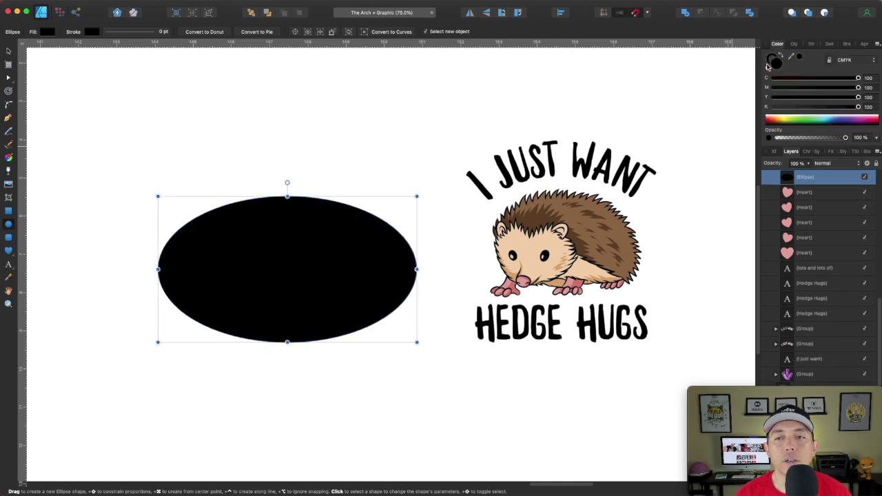
left_click(769, 68)
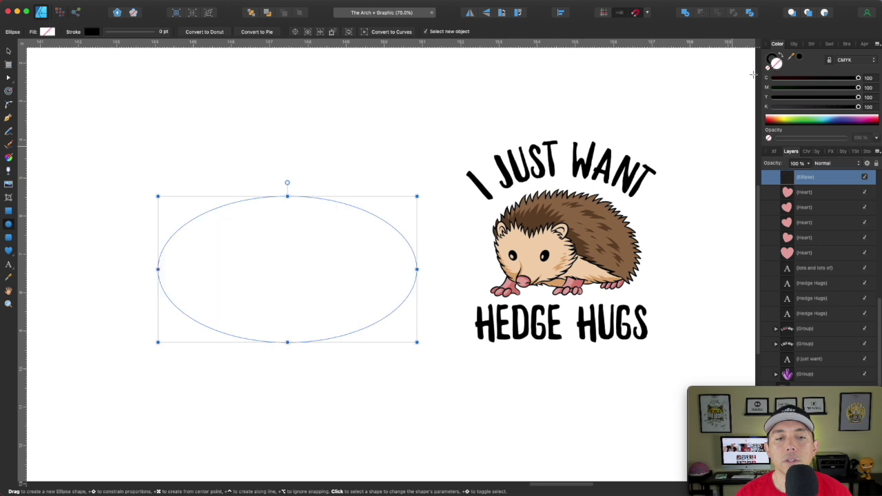
left_click(773, 65)
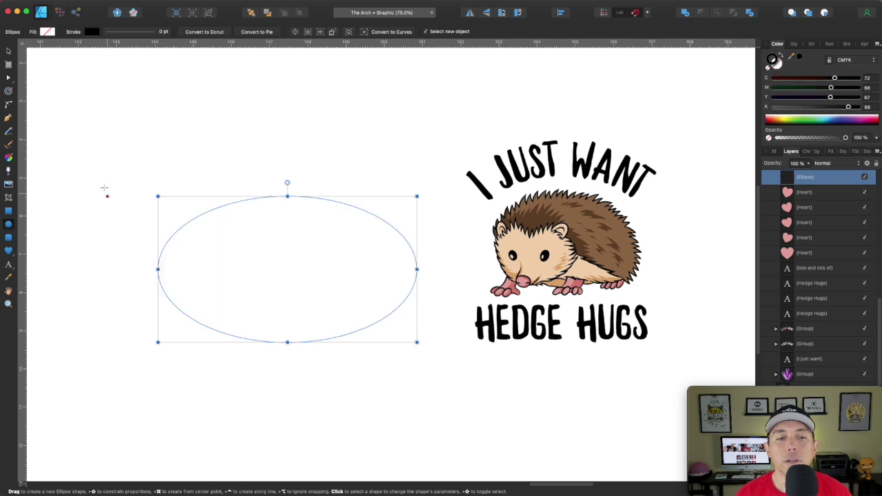
Step: Add the text "i JUST WANT" in black as path text along the upper curve of the ellipse
left_click(9, 268)
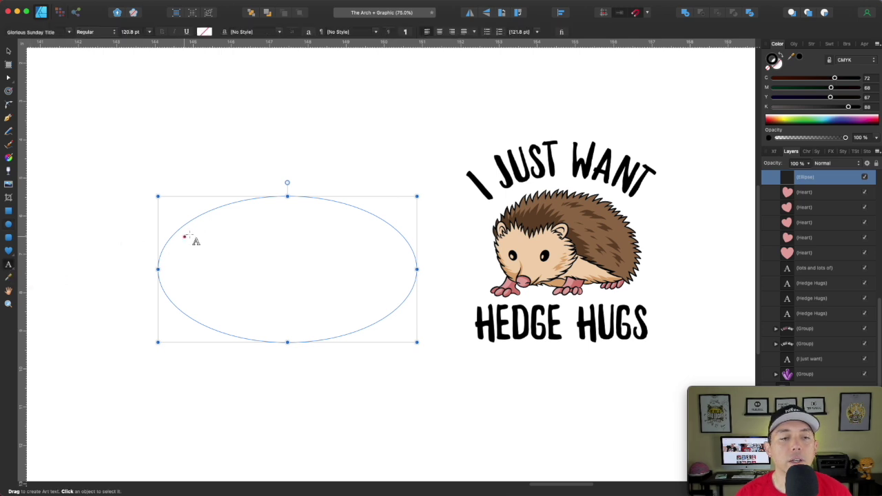
left_click(226, 206)
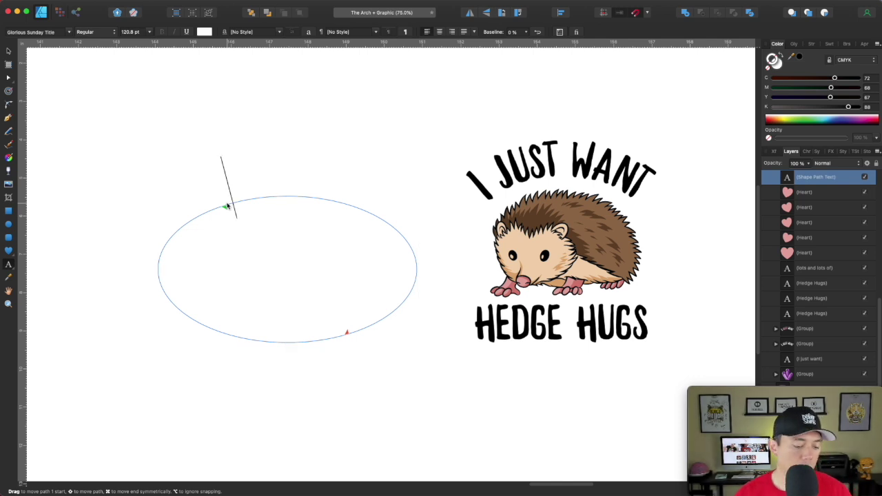
key("super+a")
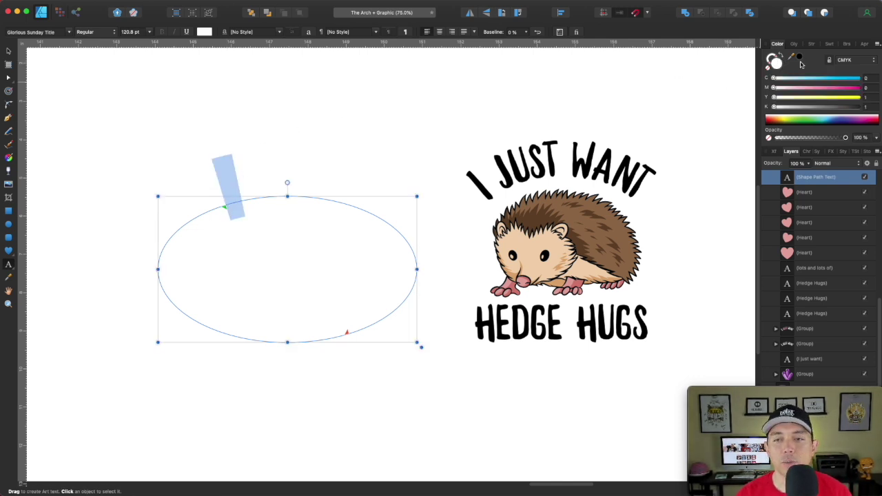
left_click(800, 60)
type("i")
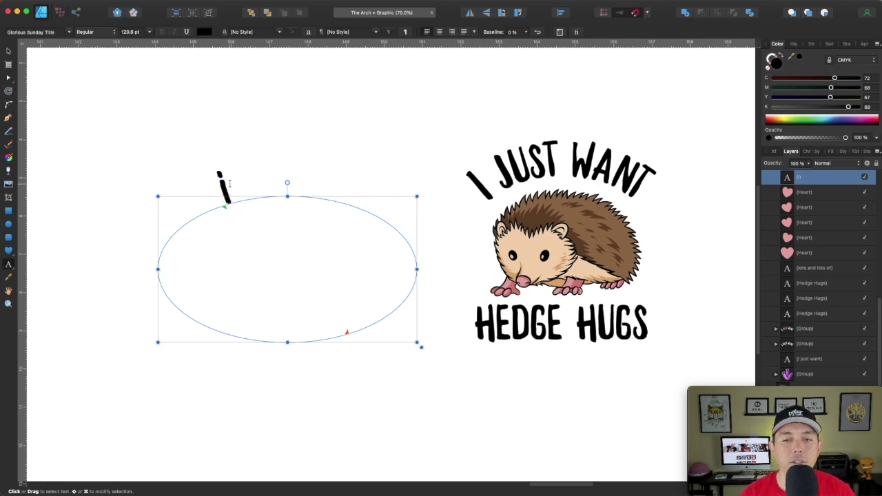
type(" JUS")
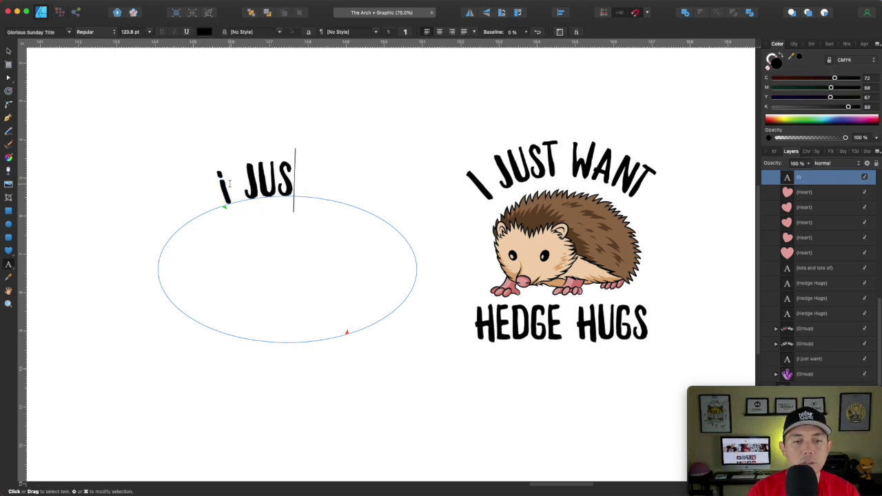
type("T WANT")
key("Escape")
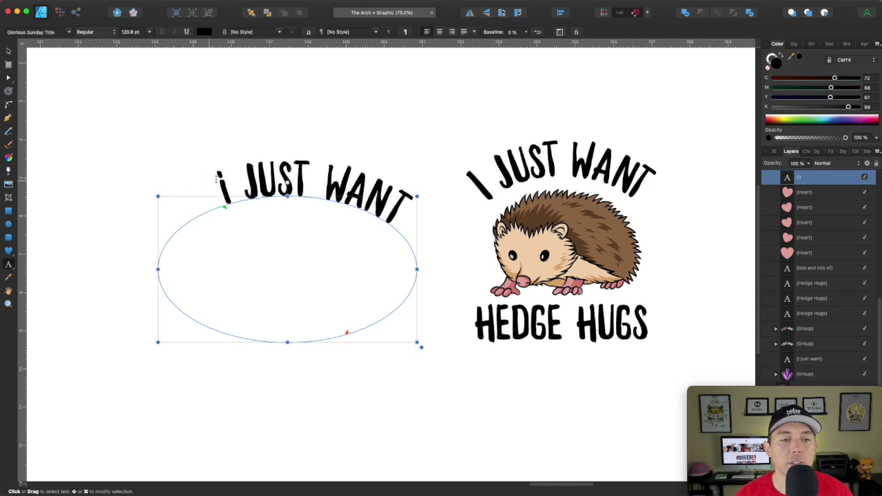
Step: Replace the lowercase "i" at the start of the arched text with a capital "I"
double_click(215, 181)
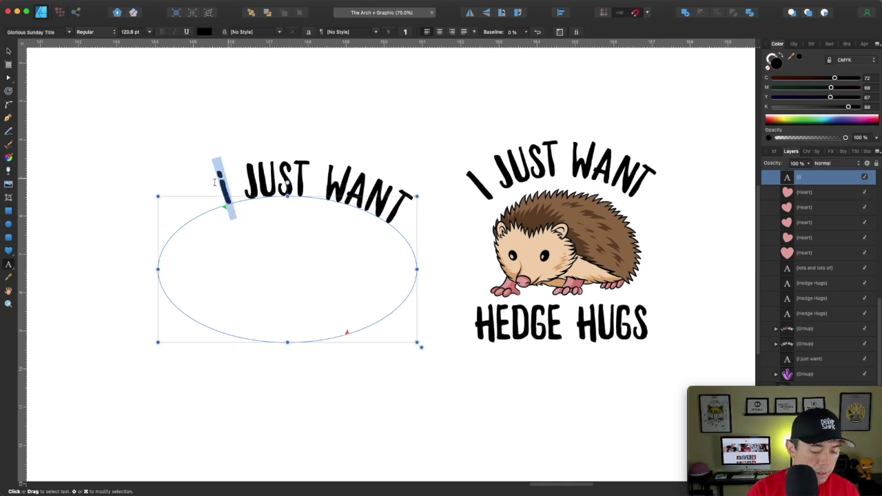
type("I")
key("Escape")
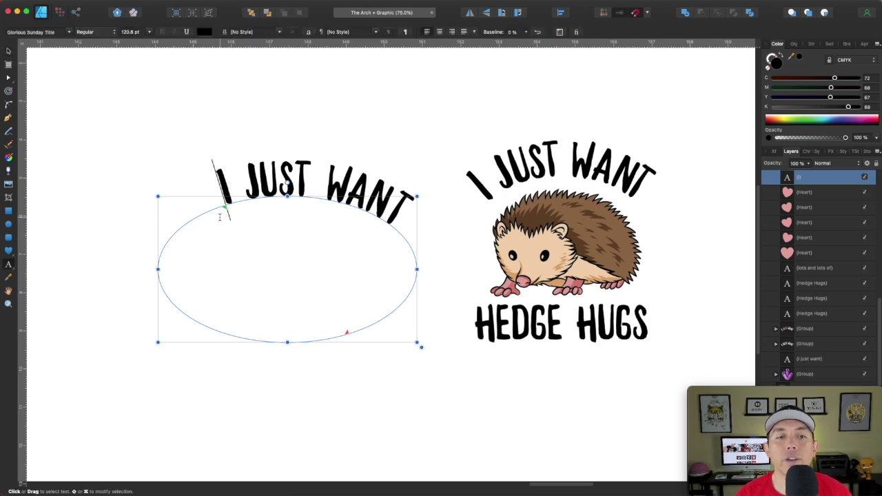
Step: Set the path text's start and end points at the ellipse's two side extremes and centre-align the arched "I JUST WANT" between them
left_click_drag(227, 208, 163, 268)
left_click_drag(347, 333, 440, 269)
triple_click(216, 190)
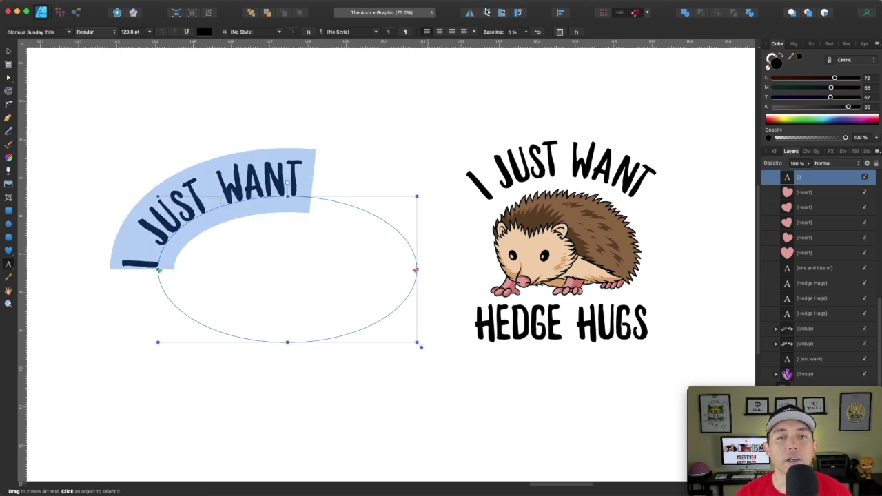
left_click(440, 33)
left_click(8, 51)
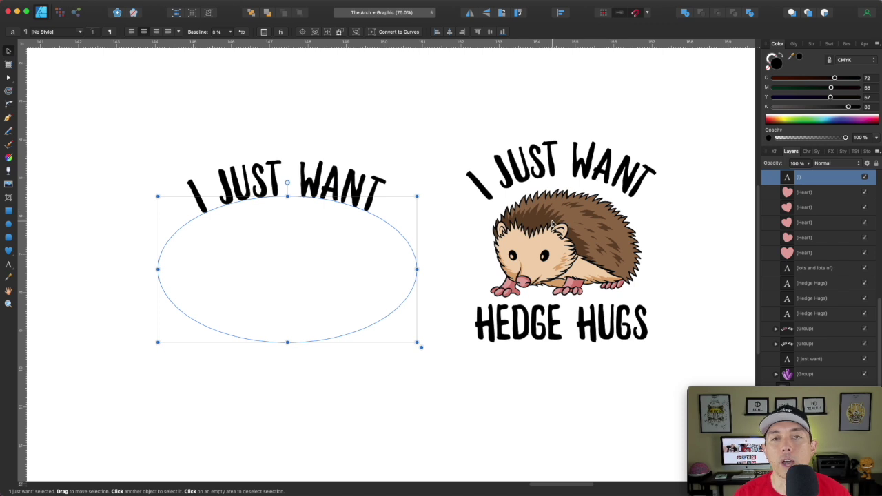
Step: Examine the font and size of the black "Hedge Hugs" text below the hedgehog
left_click(600, 333)
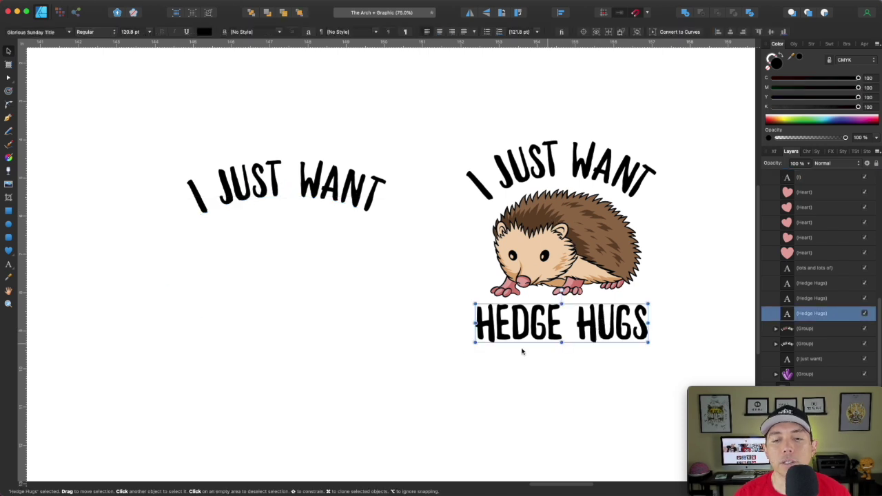
double_click(551, 324)
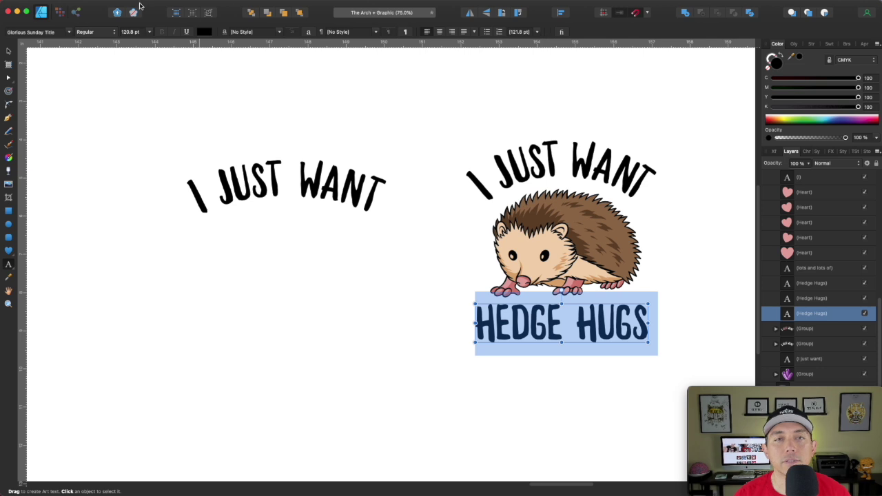
left_click(9, 51)
left_click(248, 88)
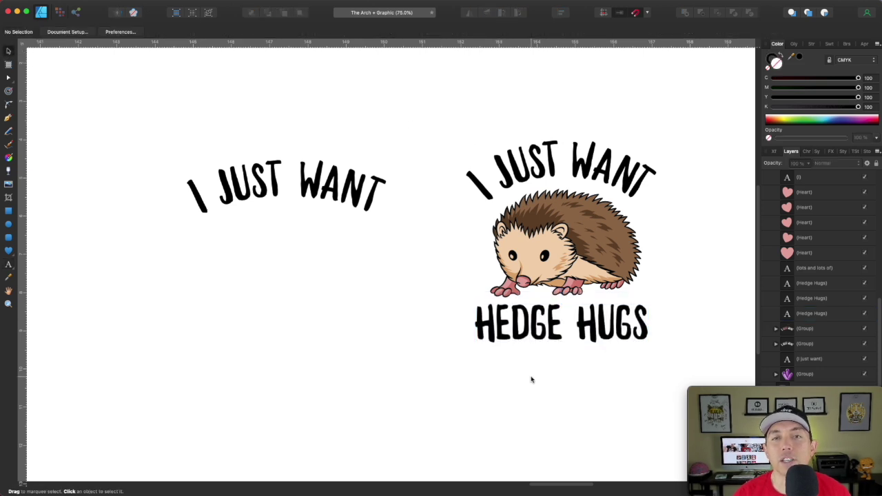
Step: Delete the practice arched "I JUST WANT" path text beside the finished hedgehog design
left_click(336, 194)
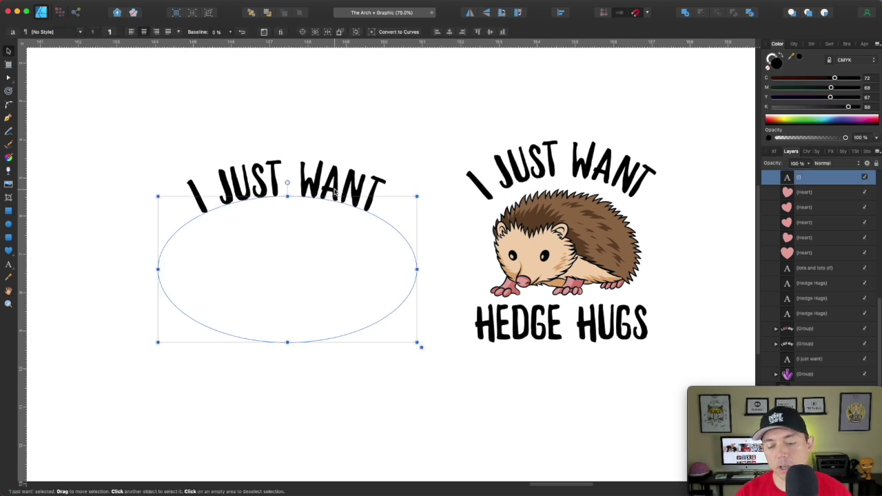
key("Delete")
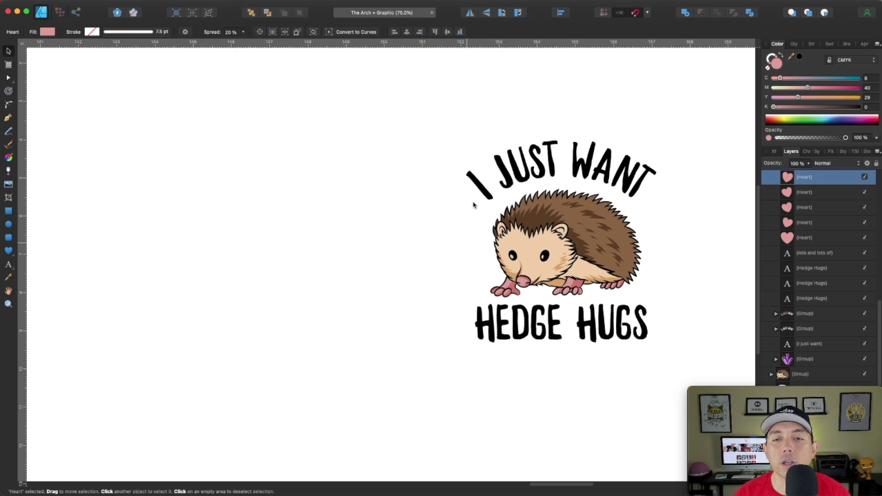
Step: Make the black background rectangle behind the plain white-text hedgehog design slightly wider and shorter from its upper-left corner
key("h")
left_click_drag(657, 186, 533, 200)
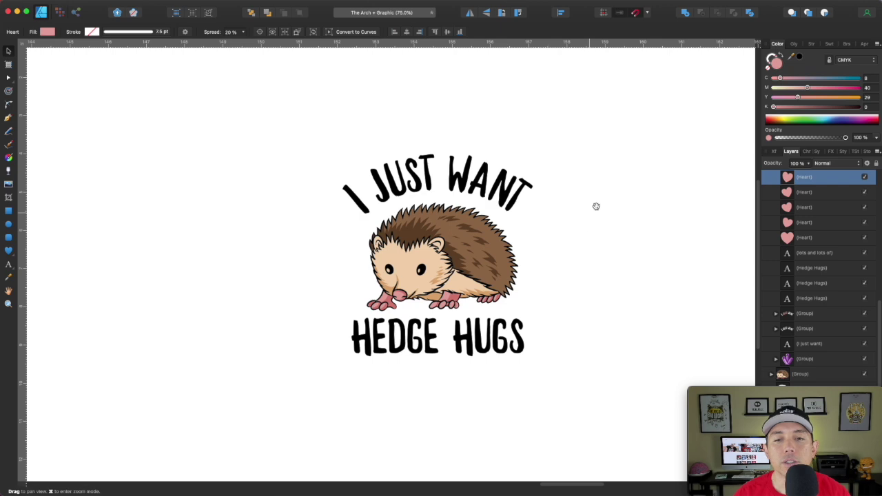
scroll(531, 204, "right", 10)
scroll(493, 189, "right", 8)
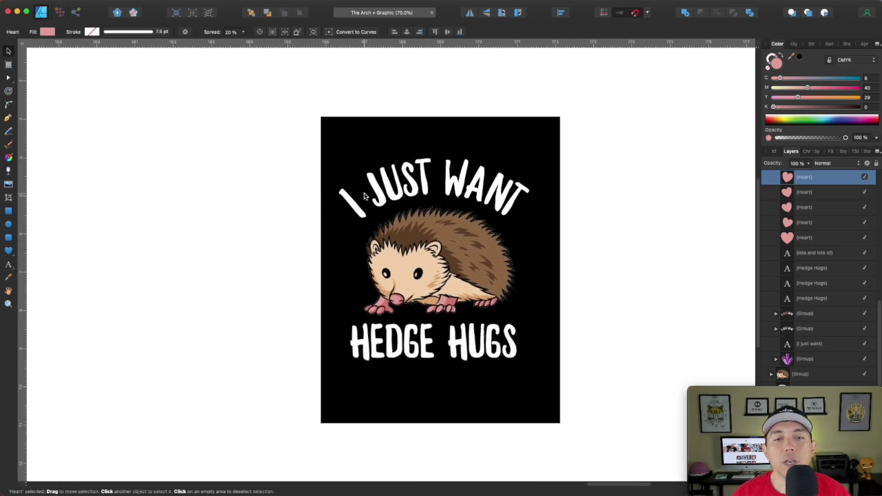
left_click(523, 136)
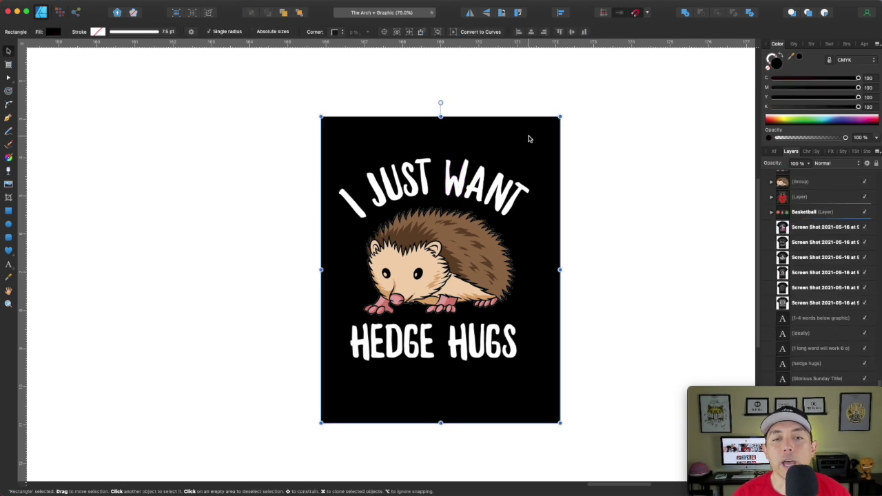
mouse_move(321, 117)
left_mouse_down()
mouse_move(474, 225)
mouse_move(282, 112)
mouse_move(314, 119)
left_mouse_up()
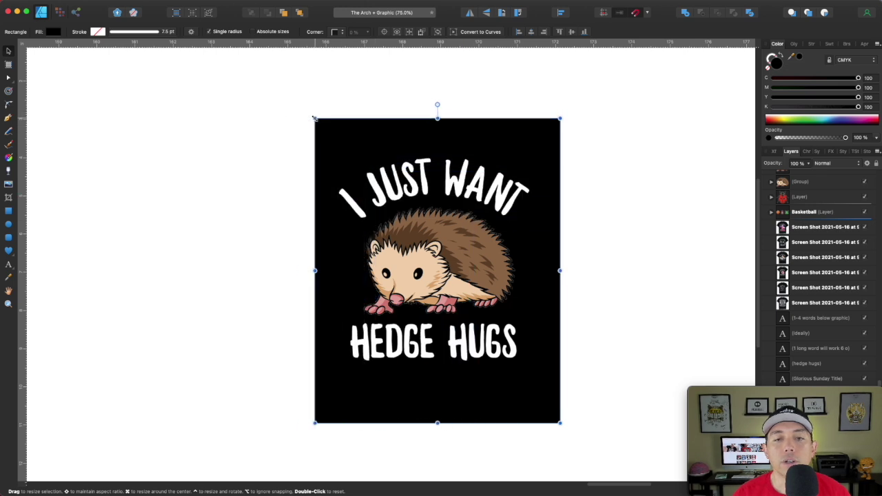
Step: Inspect the white arched "I JUST WANT" group and the white "Hedge Hugs" text on the black background
left_click(452, 196)
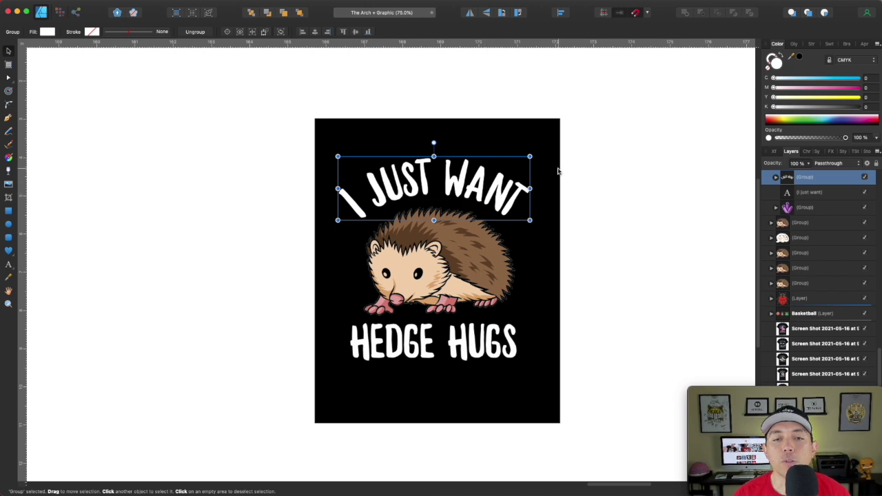
left_click(421, 345)
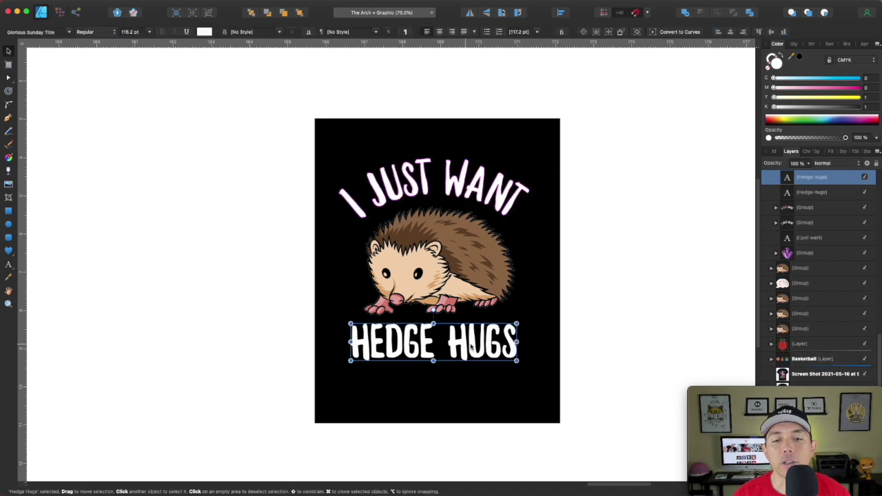
left_click(580, 247)
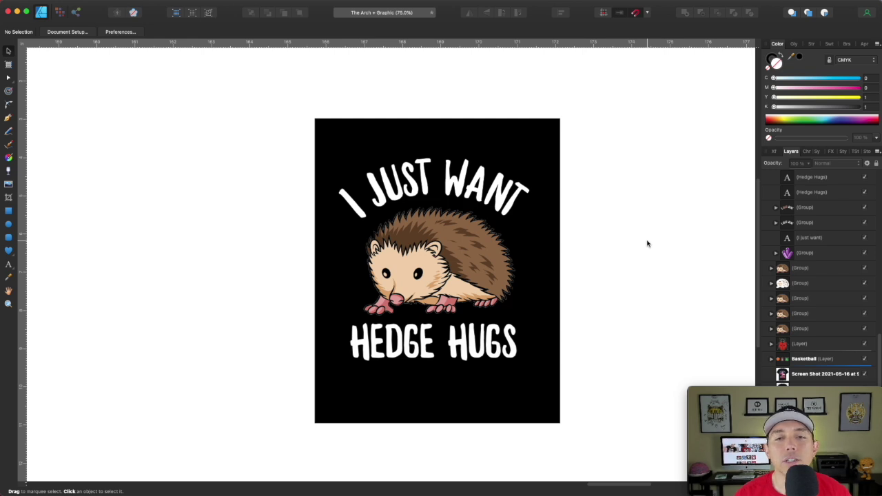
Step: Draw a small heart in the empty space beside the heart-decorated hedgehog design and remove its stroke
left_click_drag(662, 201, 264, 183)
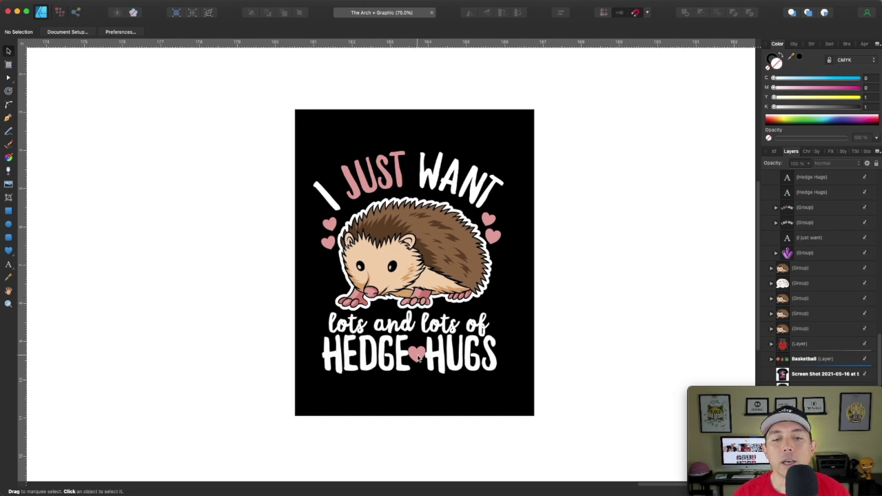
left_click(9, 251)
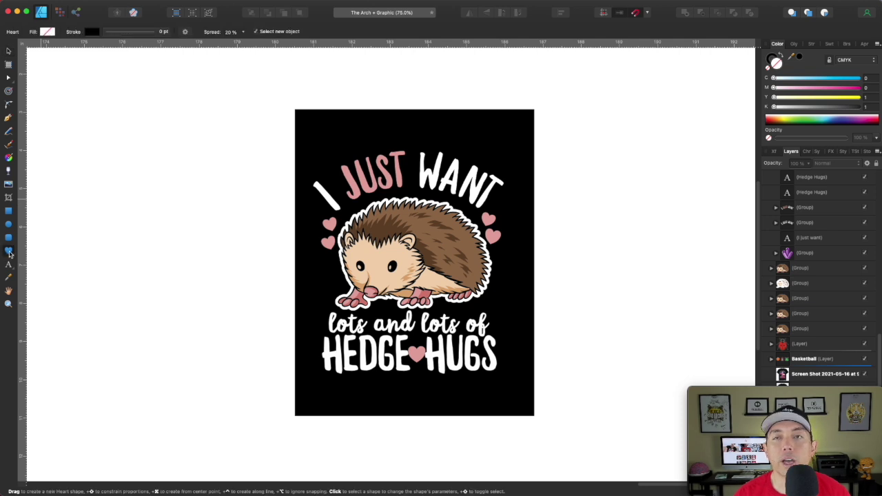
left_click_drag(215, 223, 252, 263)
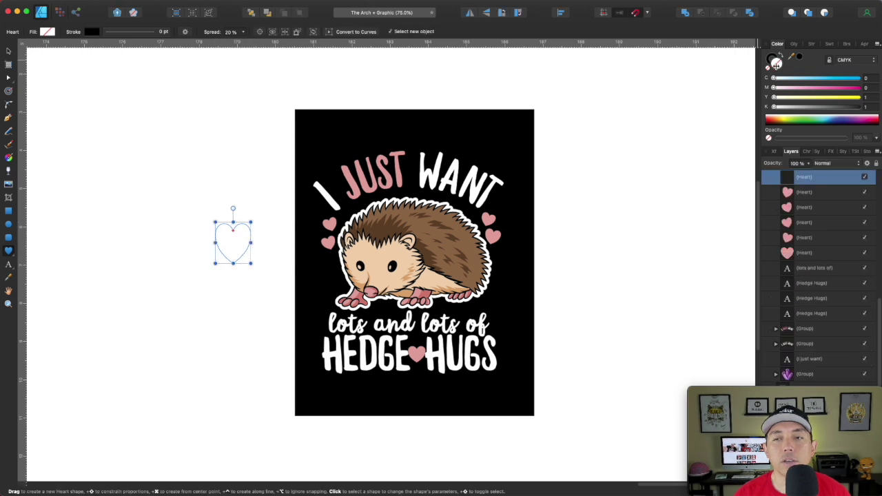
left_click(776, 61)
left_click(769, 69)
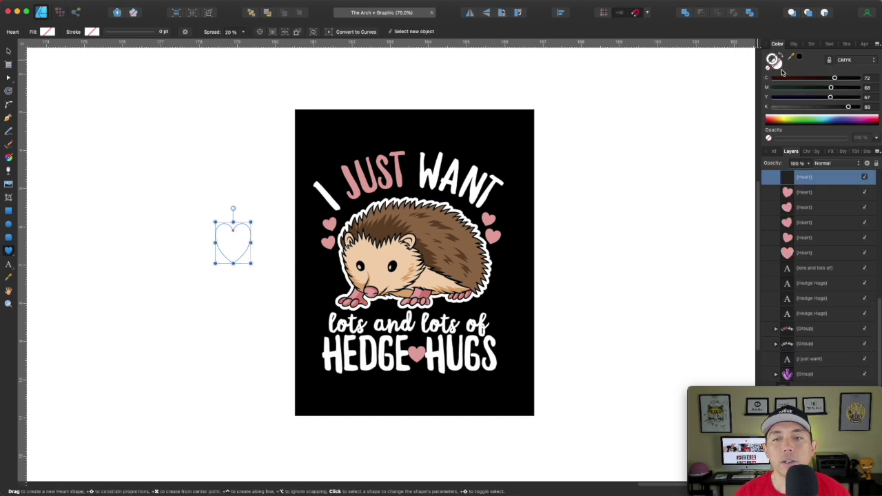
Step: Fill the new heart with the pink sampled from the hedgehog's foot and shorten the heart slightly from its lower edge
left_click_drag(791, 56, 416, 293)
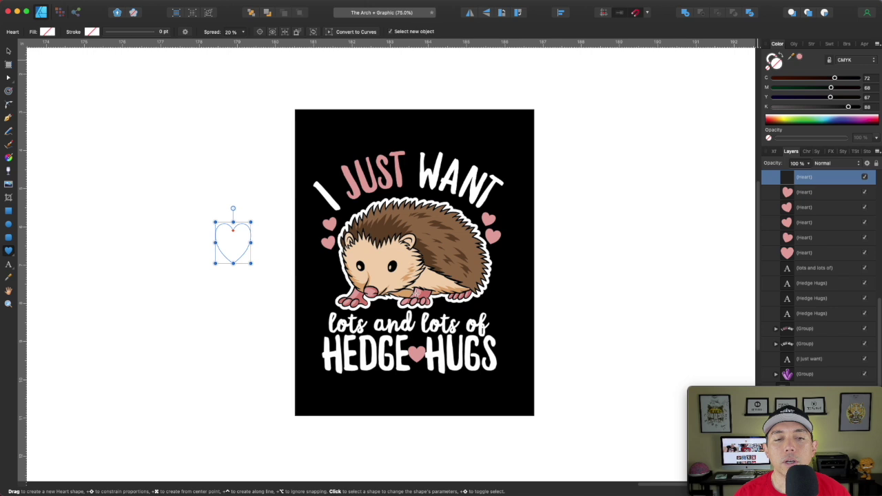
left_click(799, 56)
left_click(9, 52)
left_click_drag(232, 264, 233, 257)
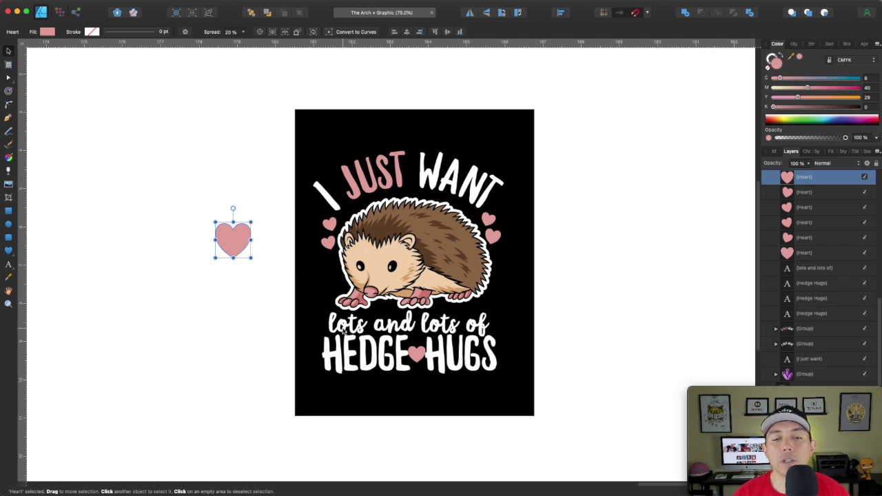
Step: Check the script font used for the "lots and lots of" line
left_click(449, 331)
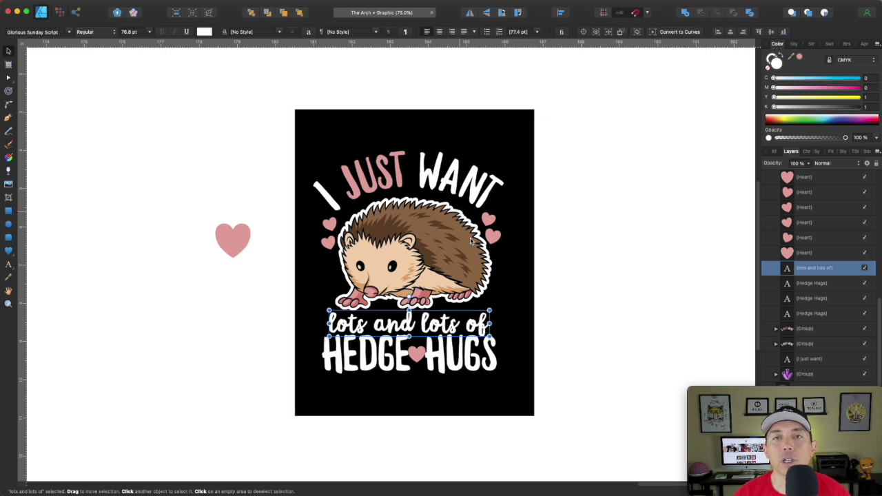
left_click(569, 293)
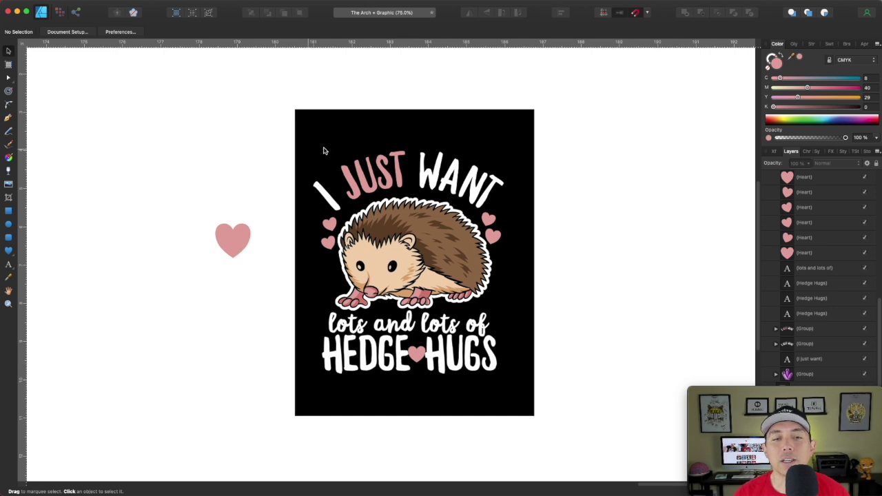
Step: Shrink the black background rectangle behind the heart-decorated design by moving its upper and right edges slightly inward
left_click(504, 129)
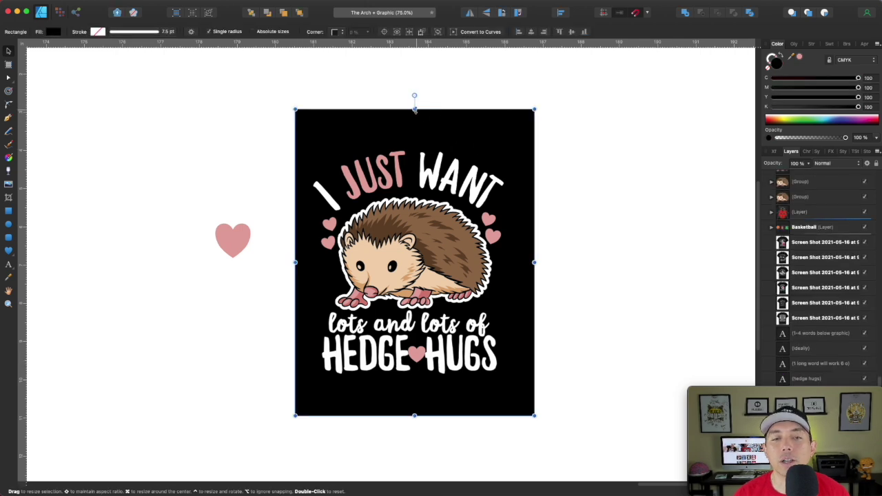
left_click_drag(415, 109, 415, 119)
left_click_drag(534, 266, 526, 267)
left_click(269, 260)
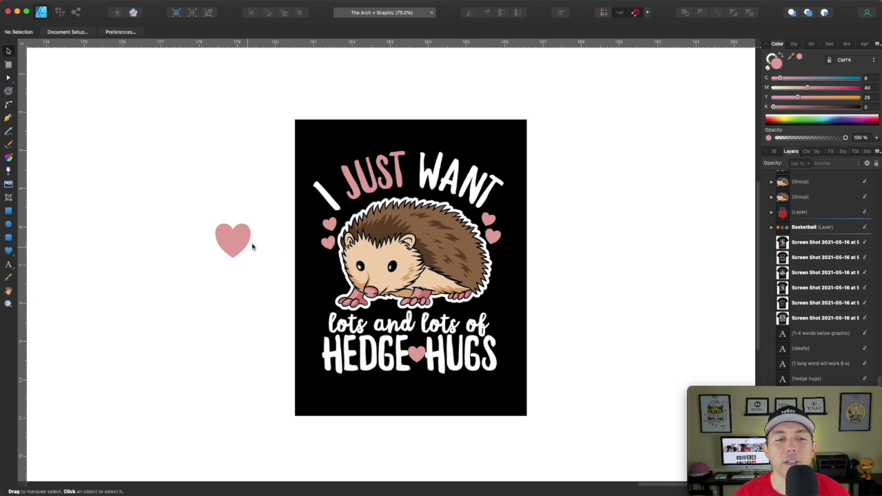
Step: Delete the loose pink heart beside the heart-decorated hedgehog design and clear the selection
left_click(242, 241)
key("super+z")
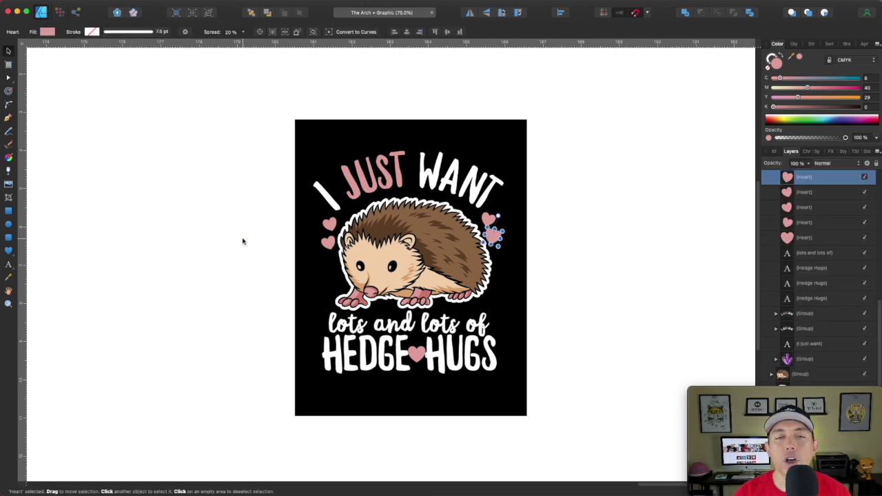
left_click(607, 168)
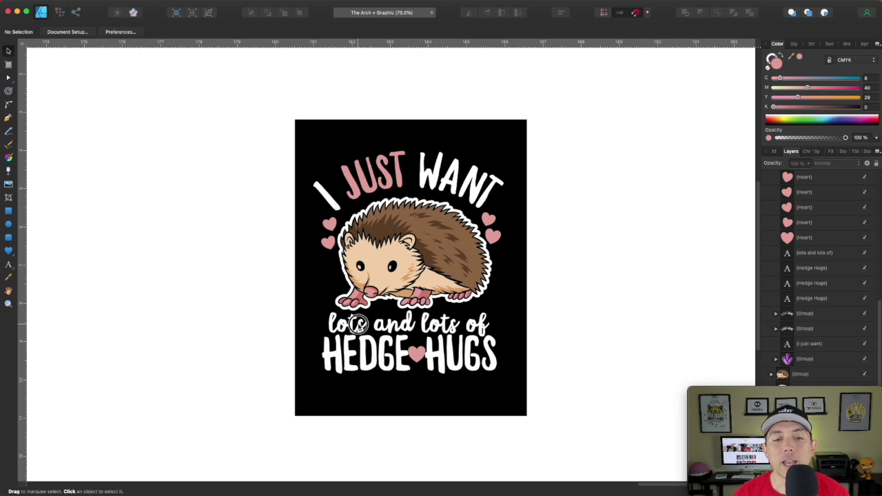
Step: Open the "lots and lots of" text for editing to examine its font and size, leaving the wording as it is
double_click(358, 324)
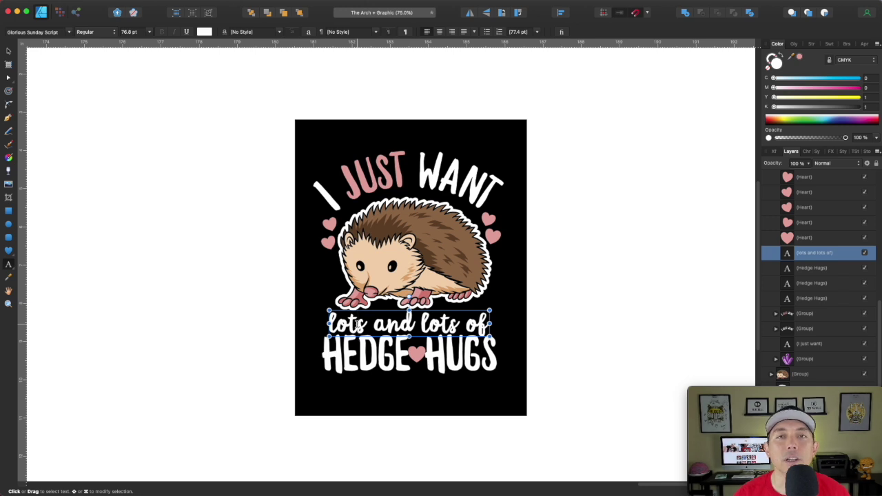
left_click(9, 51)
left_click(589, 189)
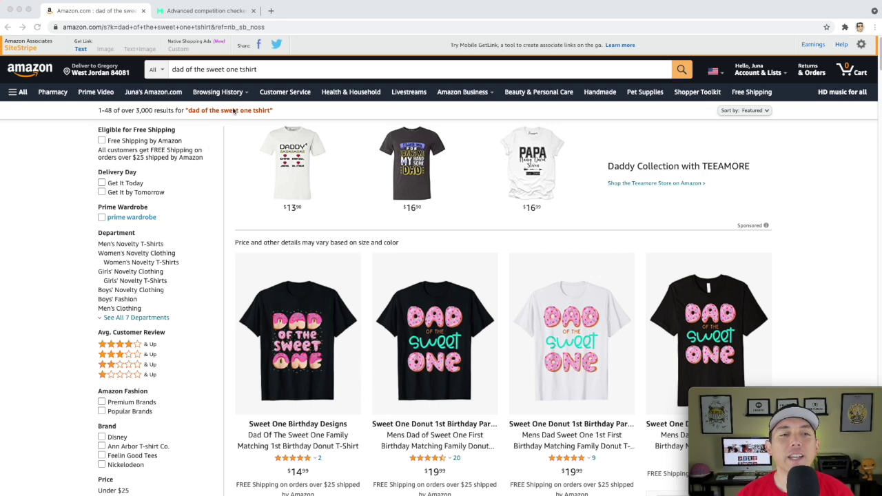
Step: In the Amazon results for "dad of the sweet one tshirt", examine the donut-themed shirt designs, prices and sales ranks
scroll(459, 255, "down", 3)
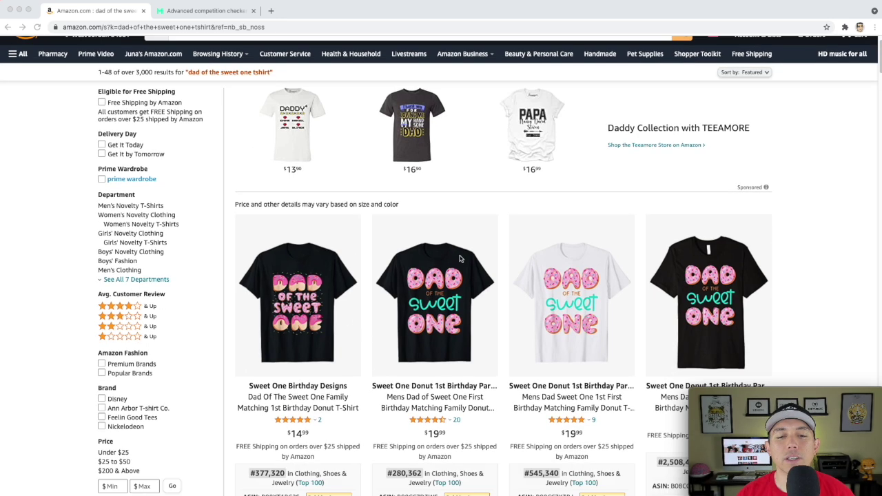
scroll(455, 265, "down", 1)
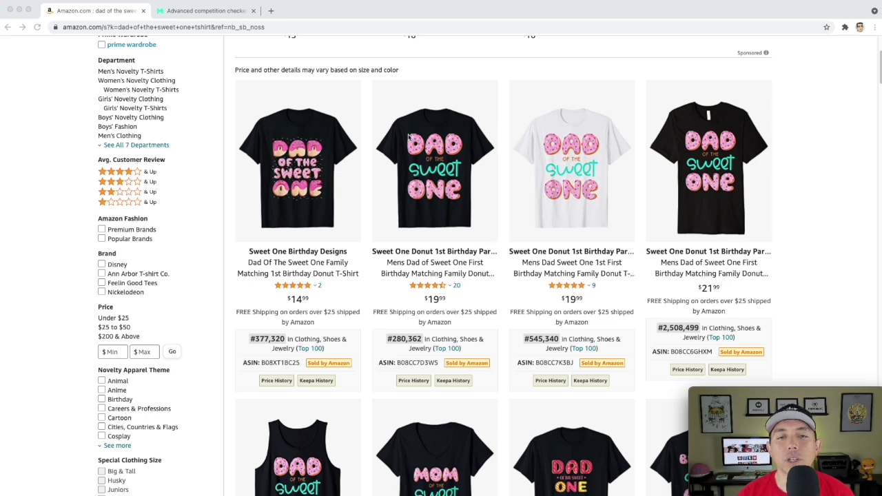
scroll(350, 210, "down", 2)
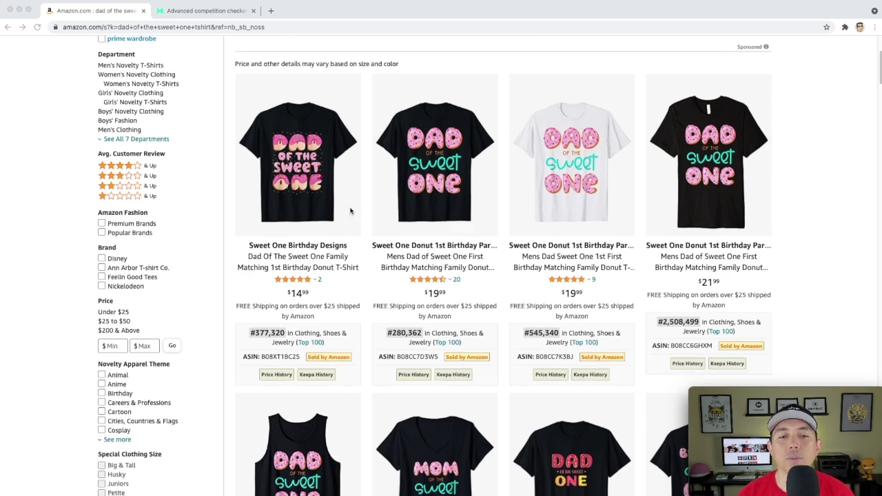
scroll(359, 207, "down", 2)
scroll(627, 228, "down", 1)
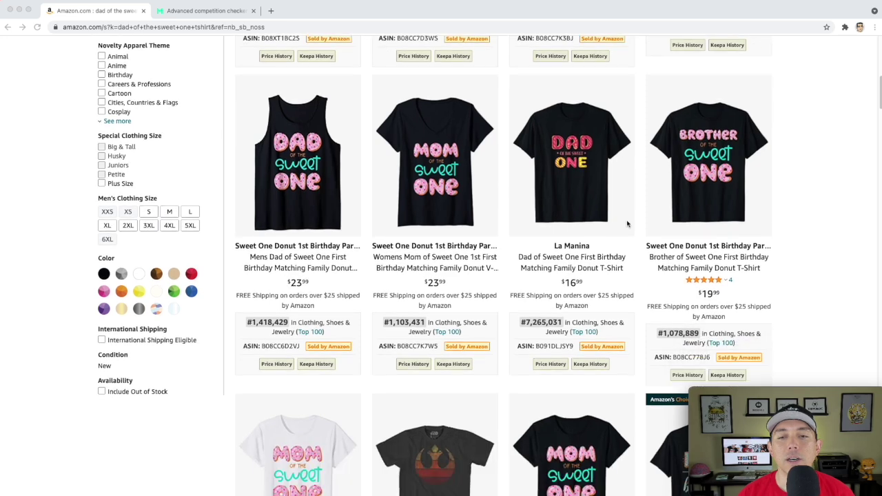
scroll(634, 209, "down", 2)
scroll(477, 224, "down", 1)
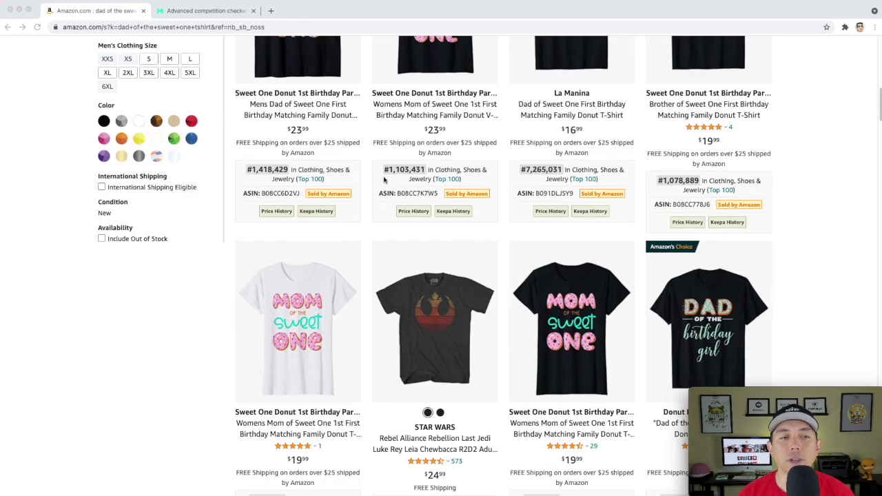
Step: Review the Merch Informer competition results for "dad of the sweet one" and return to the Amazon listings
left_click(197, 12)
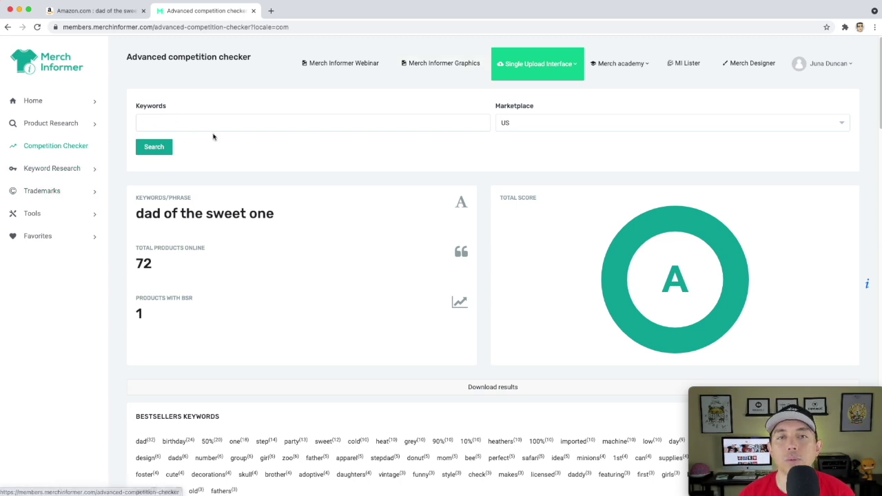
left_click(110, 10)
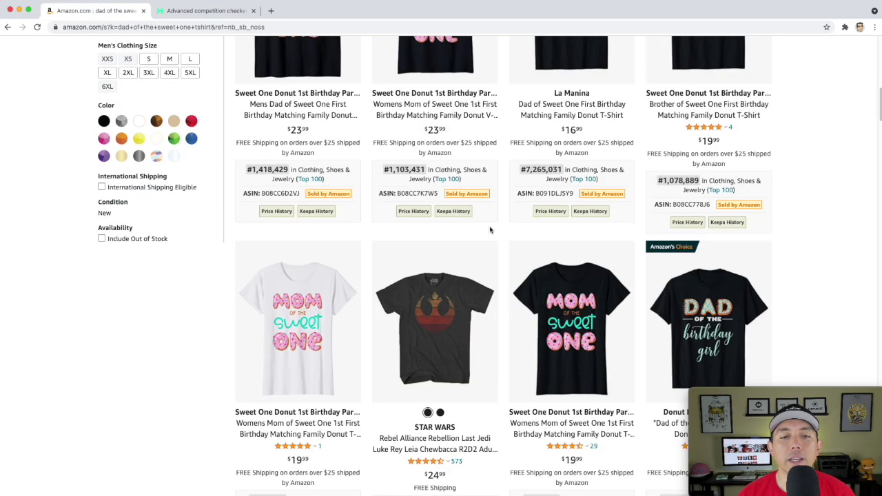
Step: Search Amazon for the suggested phrase "dad of the wild one shirt" and examine the designs, prices and sales ranks in the results
scroll(489, 231, "up", 10)
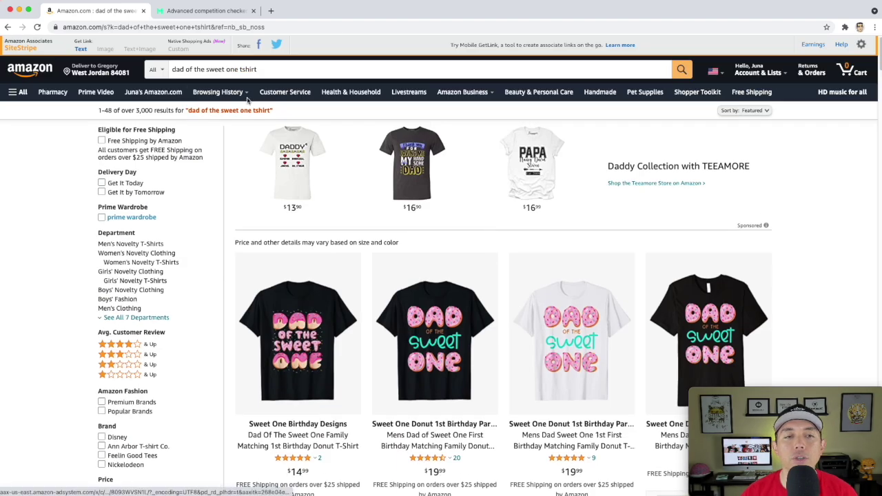
left_click_drag(207, 69, 274, 66)
key("BackSpace")
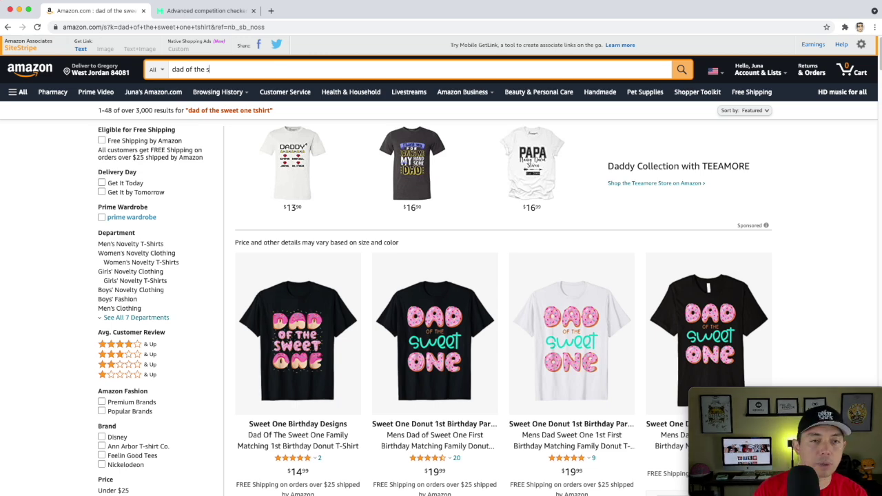
type("wild")
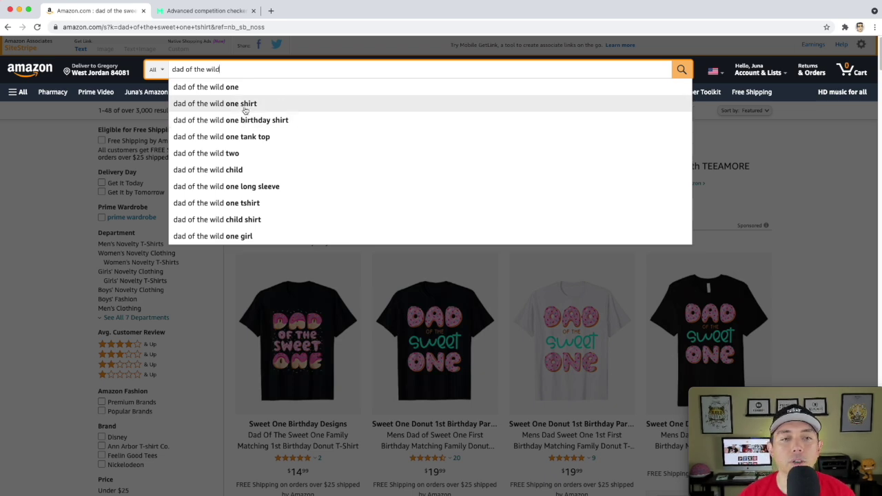
left_click(244, 106)
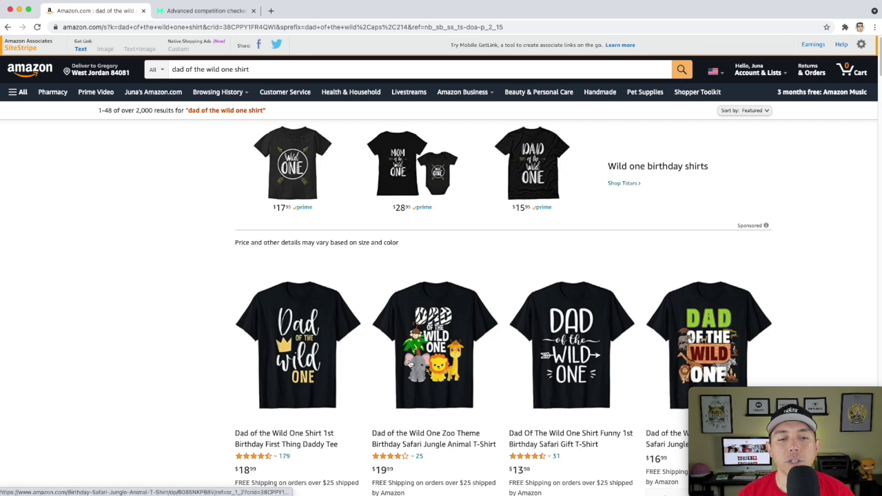
scroll(528, 250, "down", 5)
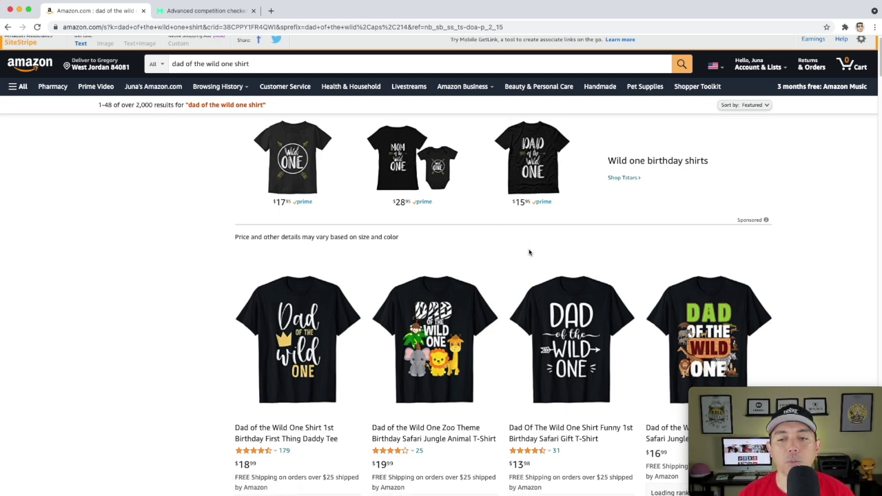
scroll(528, 253, "down", 8)
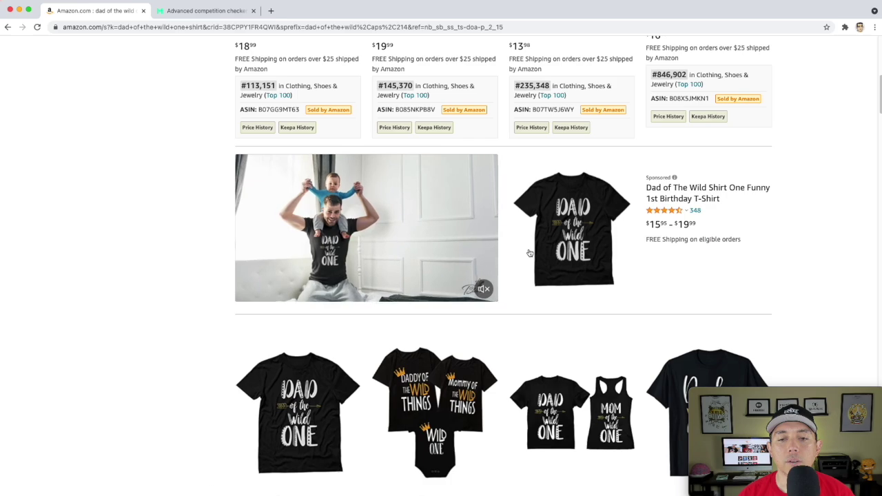
scroll(528, 253, "up", 10)
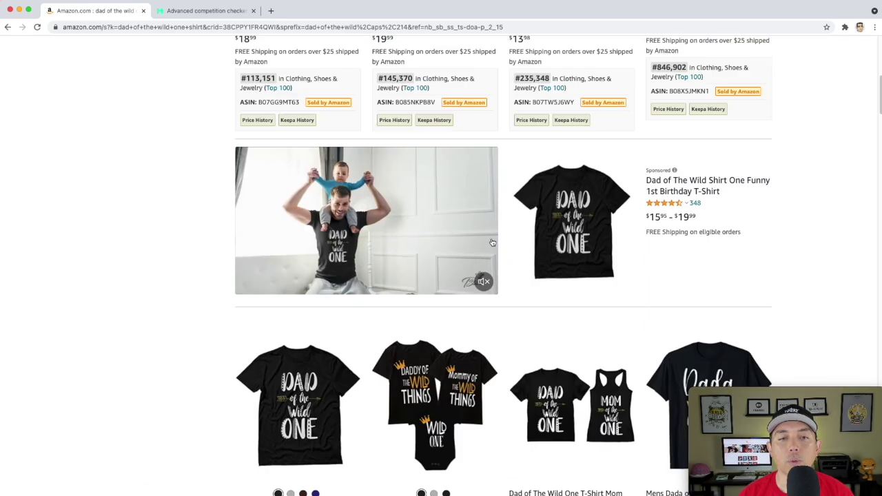